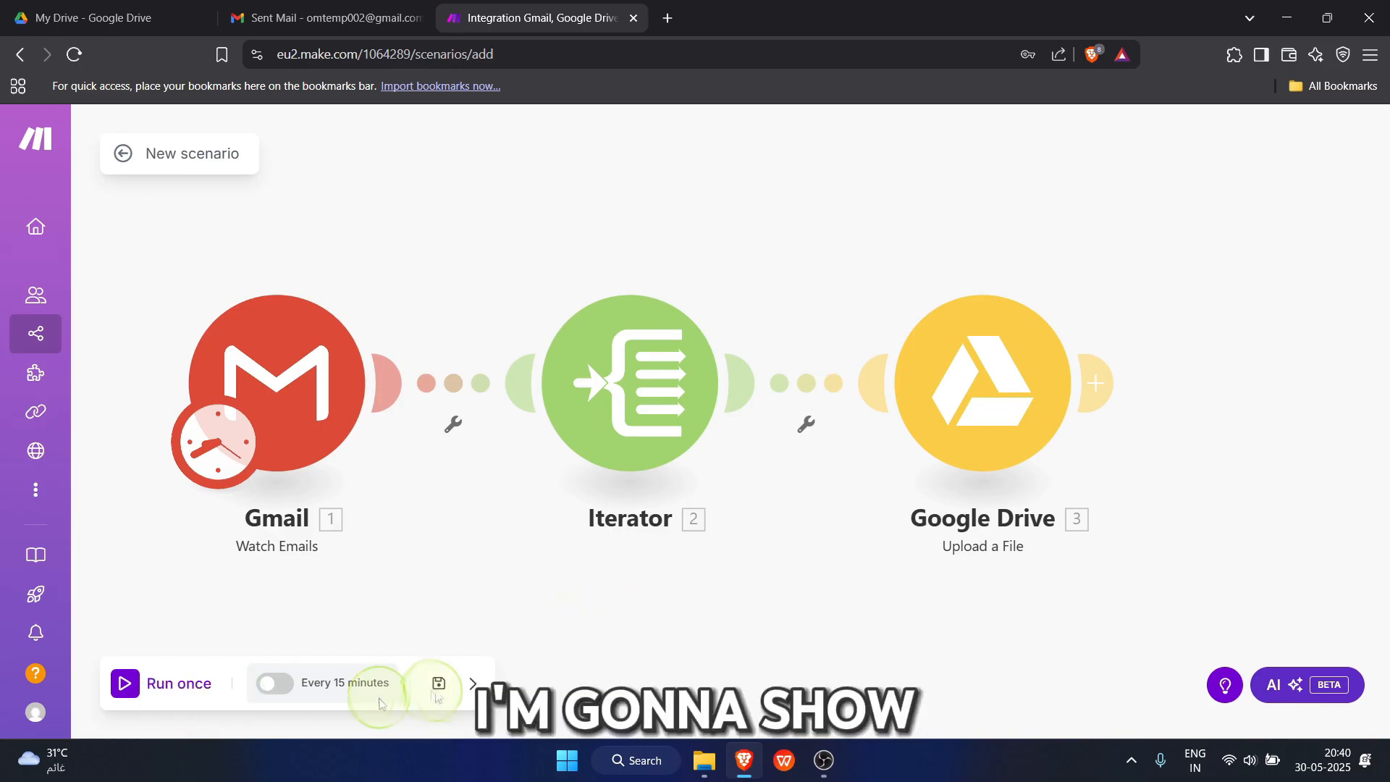
Run the Gmail-to-Drive scenario once and check the uploaded attachment in Drive's Make.com folder and the Google Drive module's output.
click(161, 683)
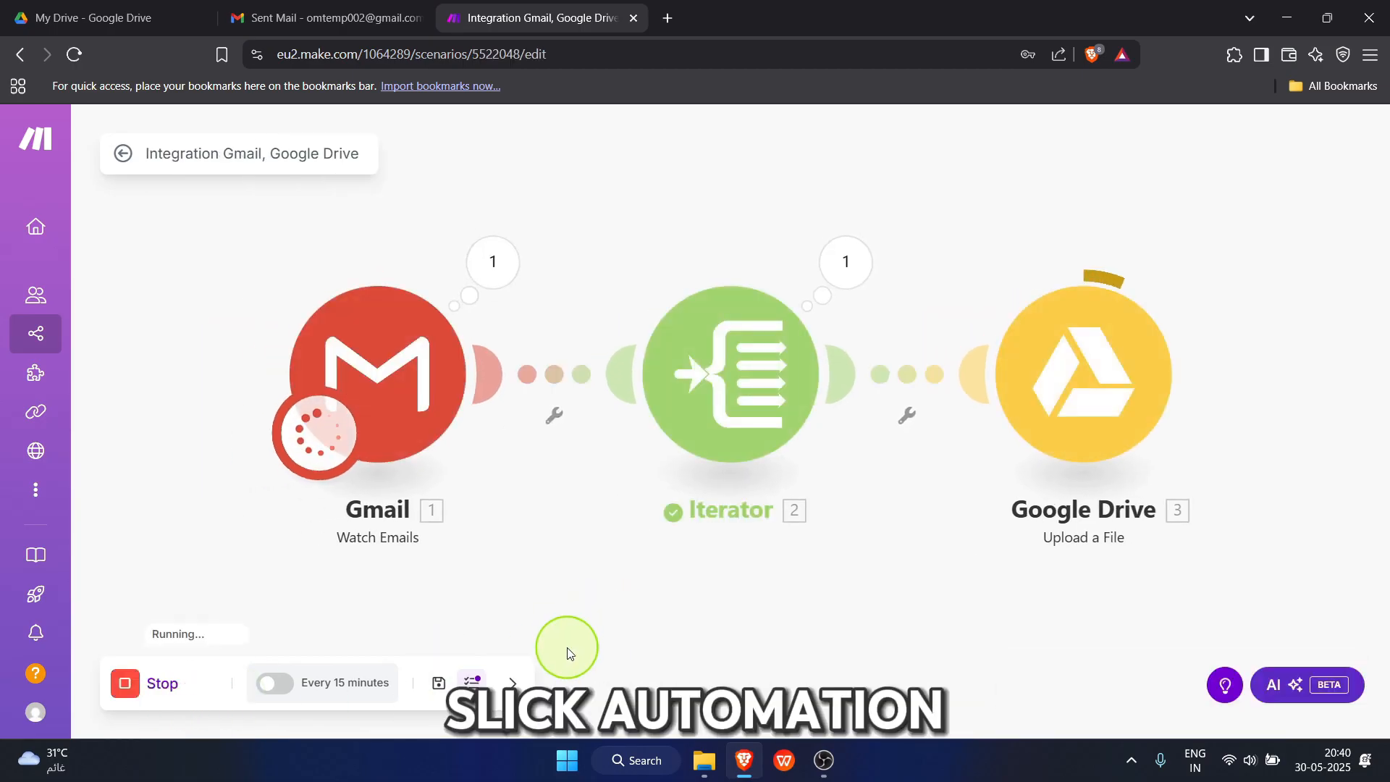
click(473, 681)
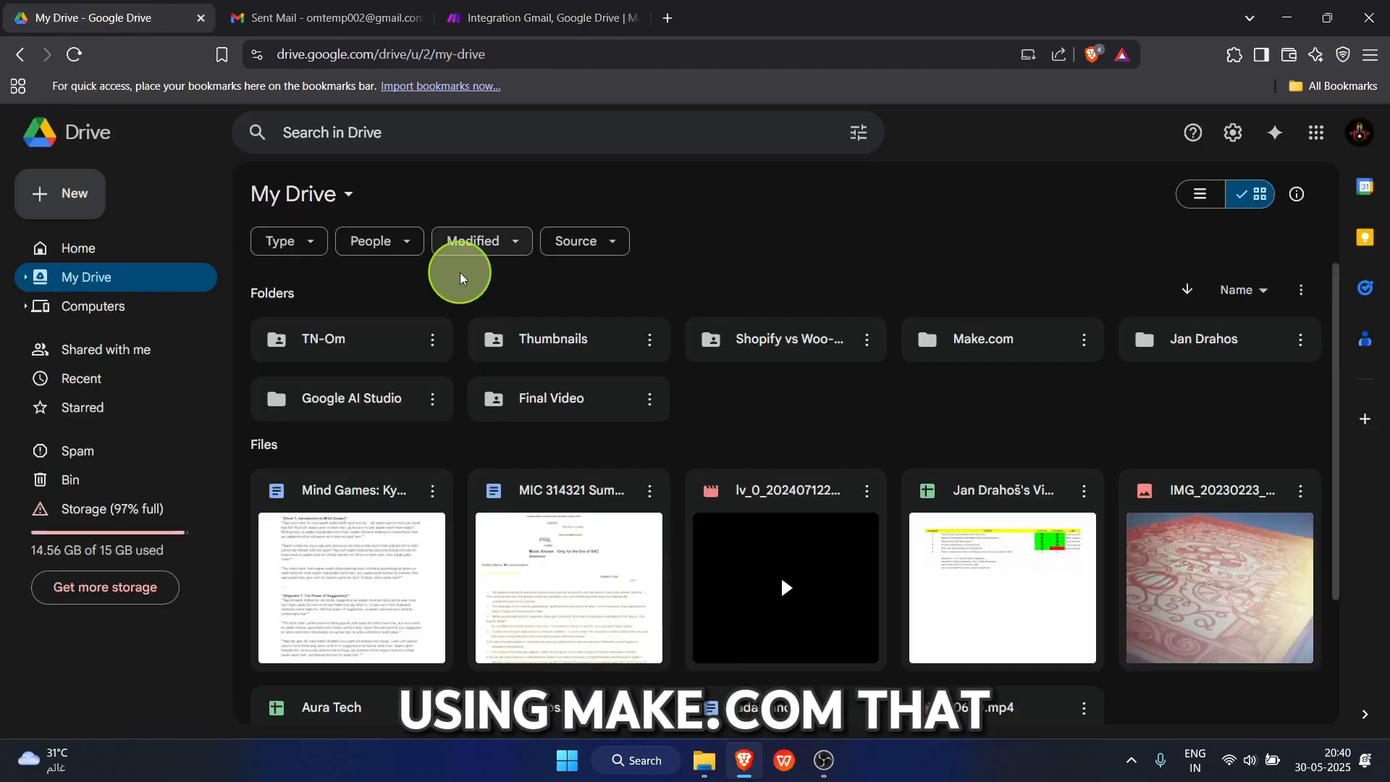
click(935, 335)
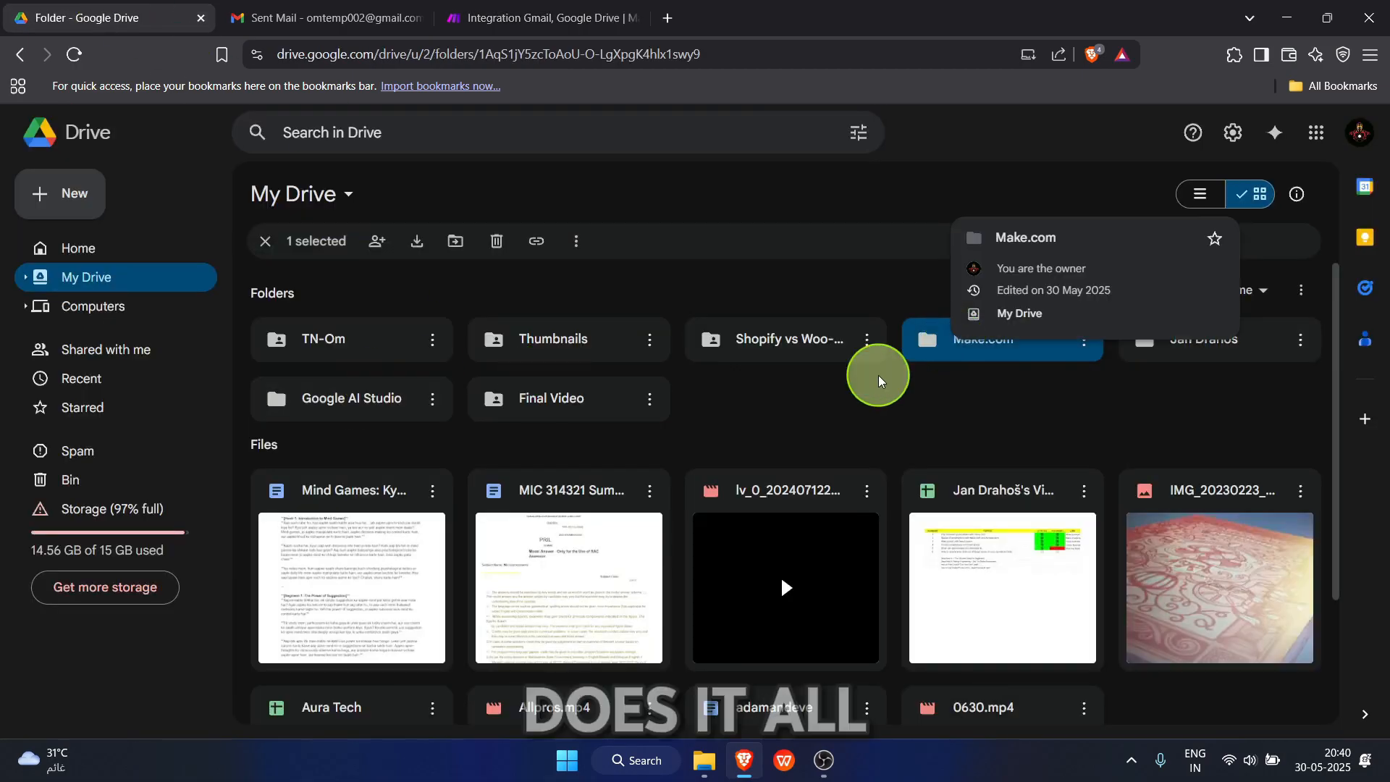
double_click(934, 335)
click(391, 464)
double_click(391, 464)
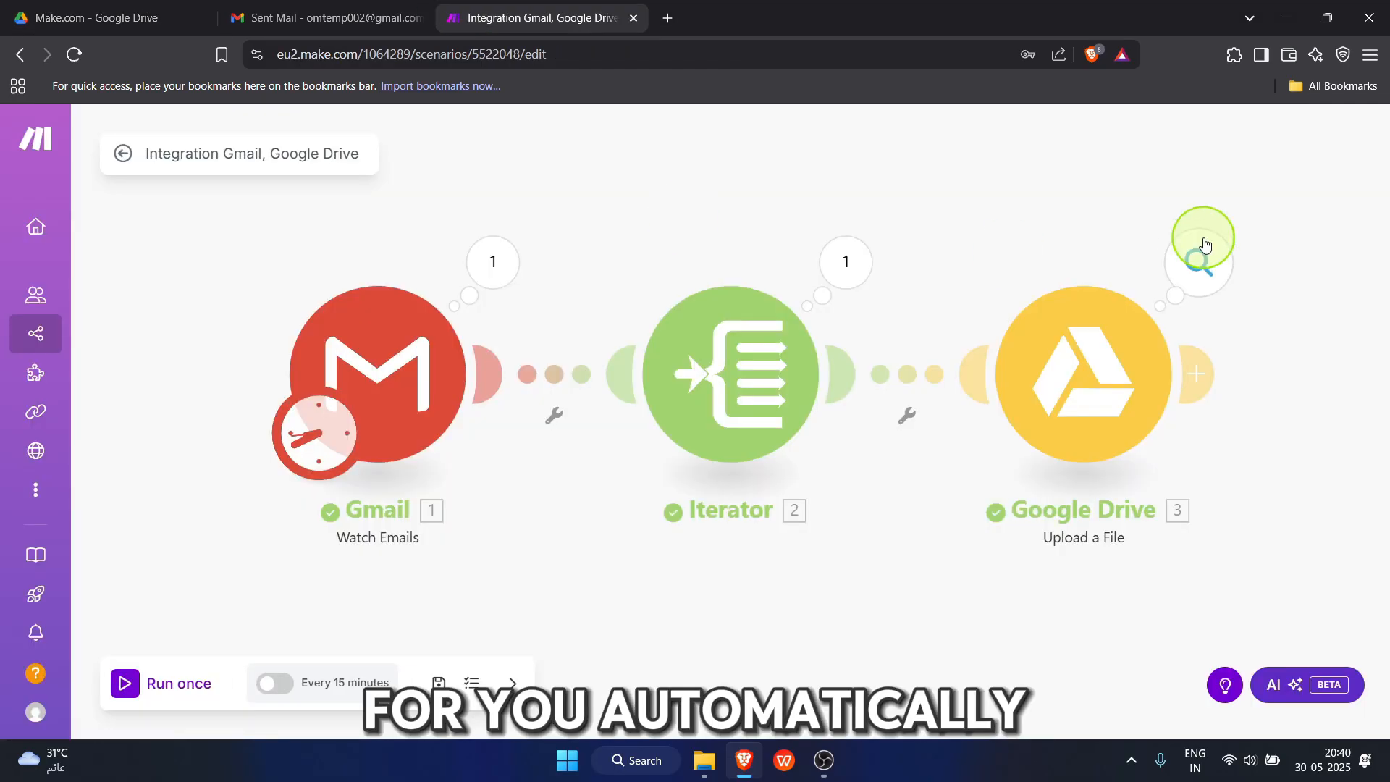
click(1199, 261)
scroll(1048, 392, up, 3)
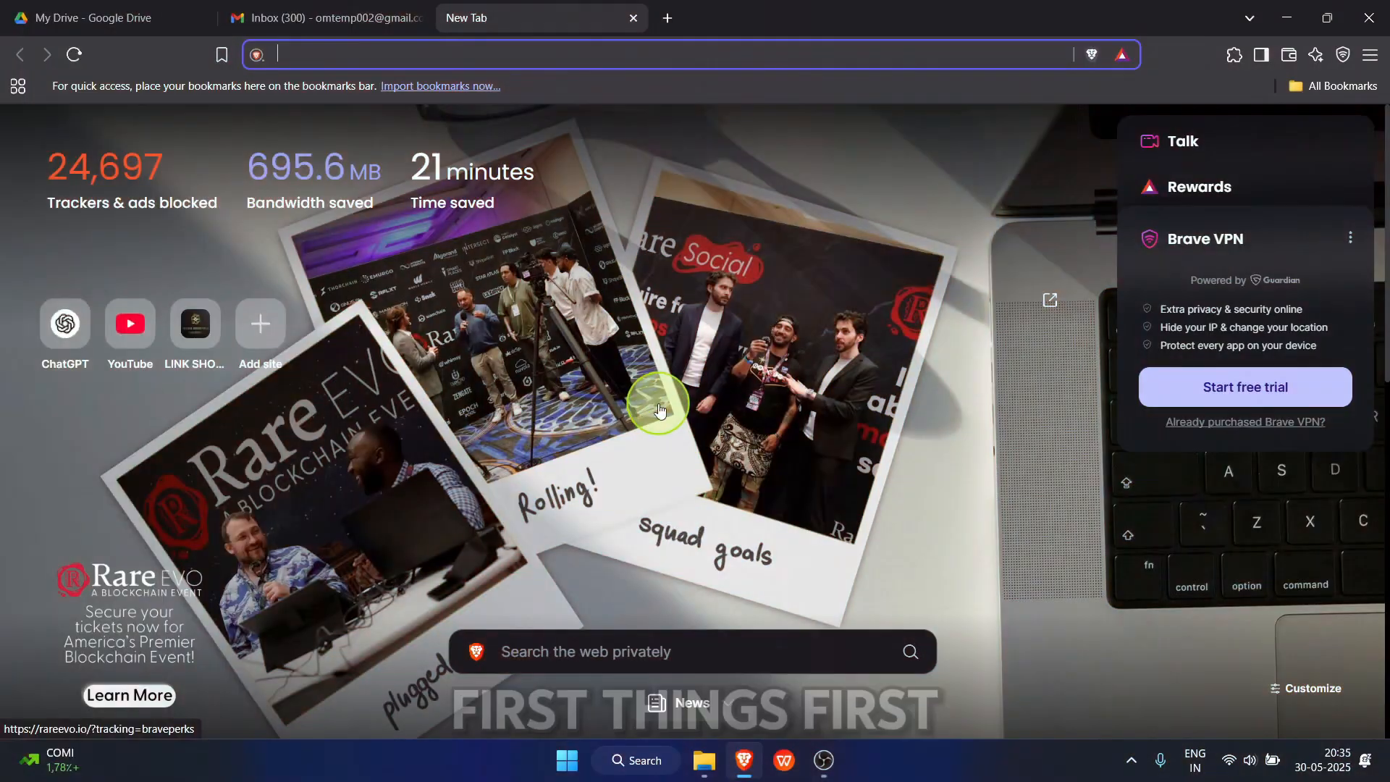
Log in to make.com and create a new scenario.
text(make.com)
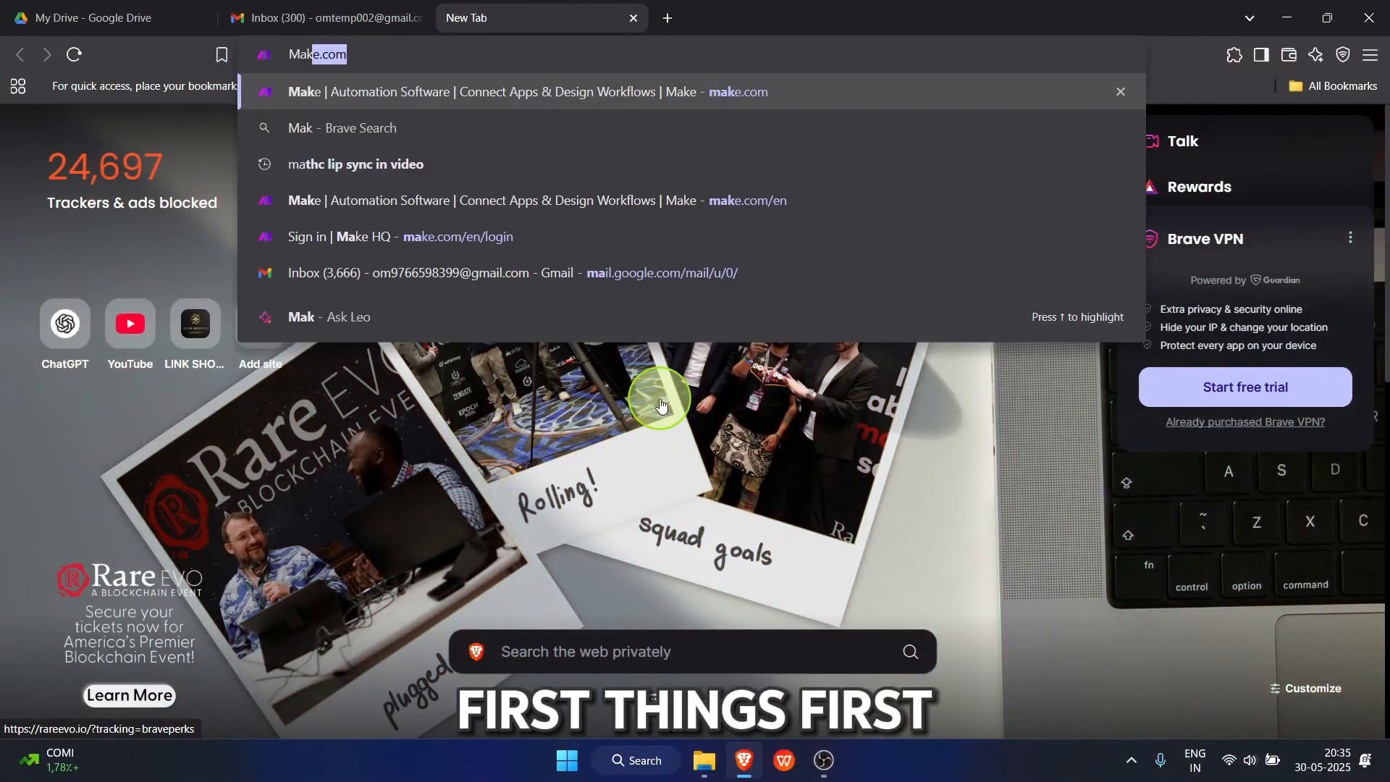
key(Return)
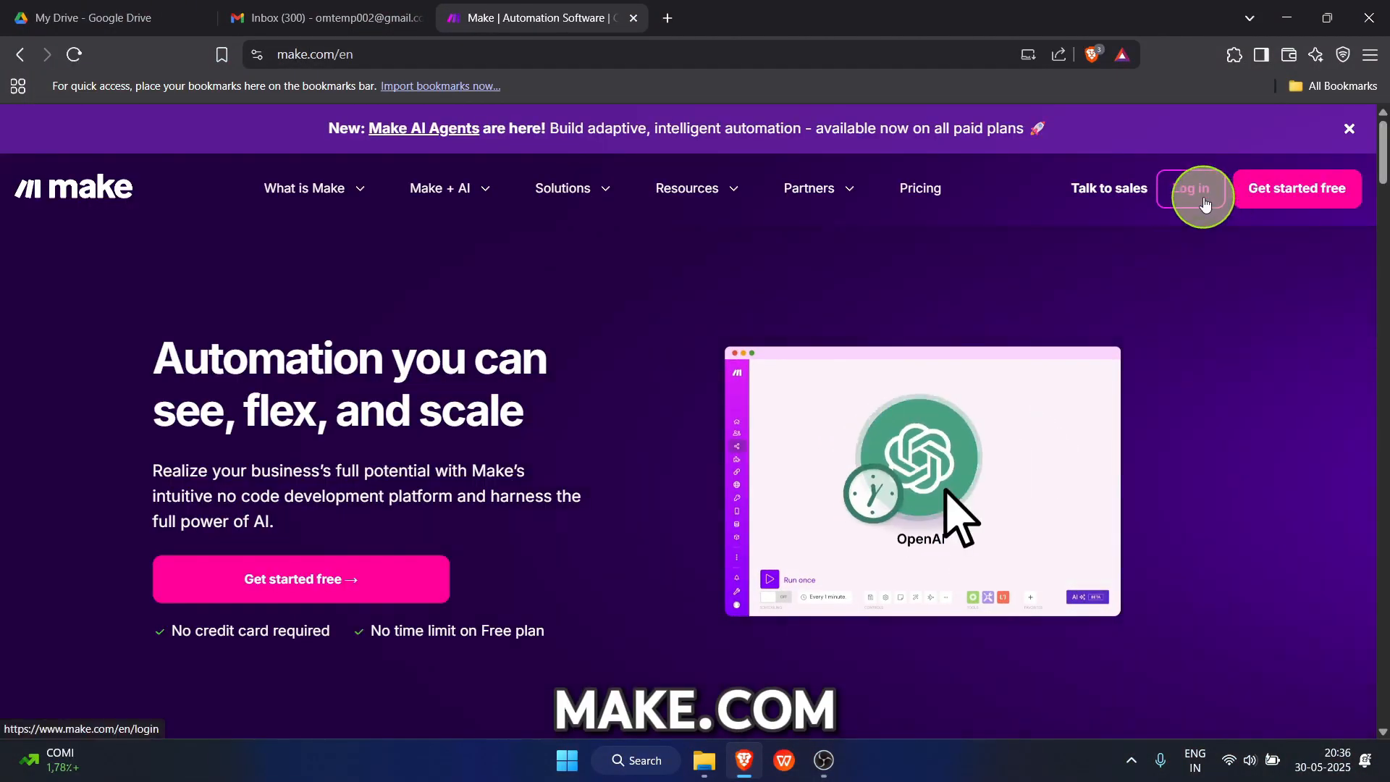
click(1202, 195)
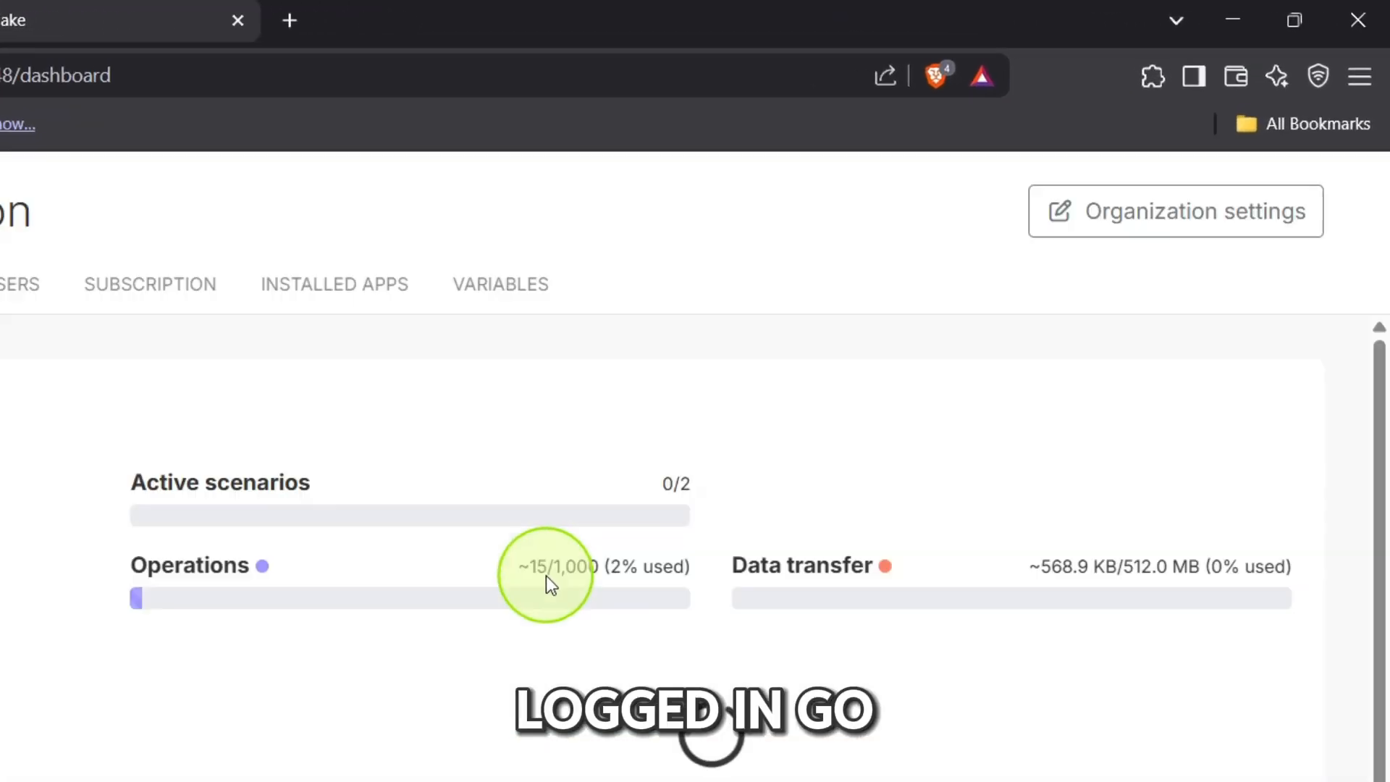
click(1083, 267)
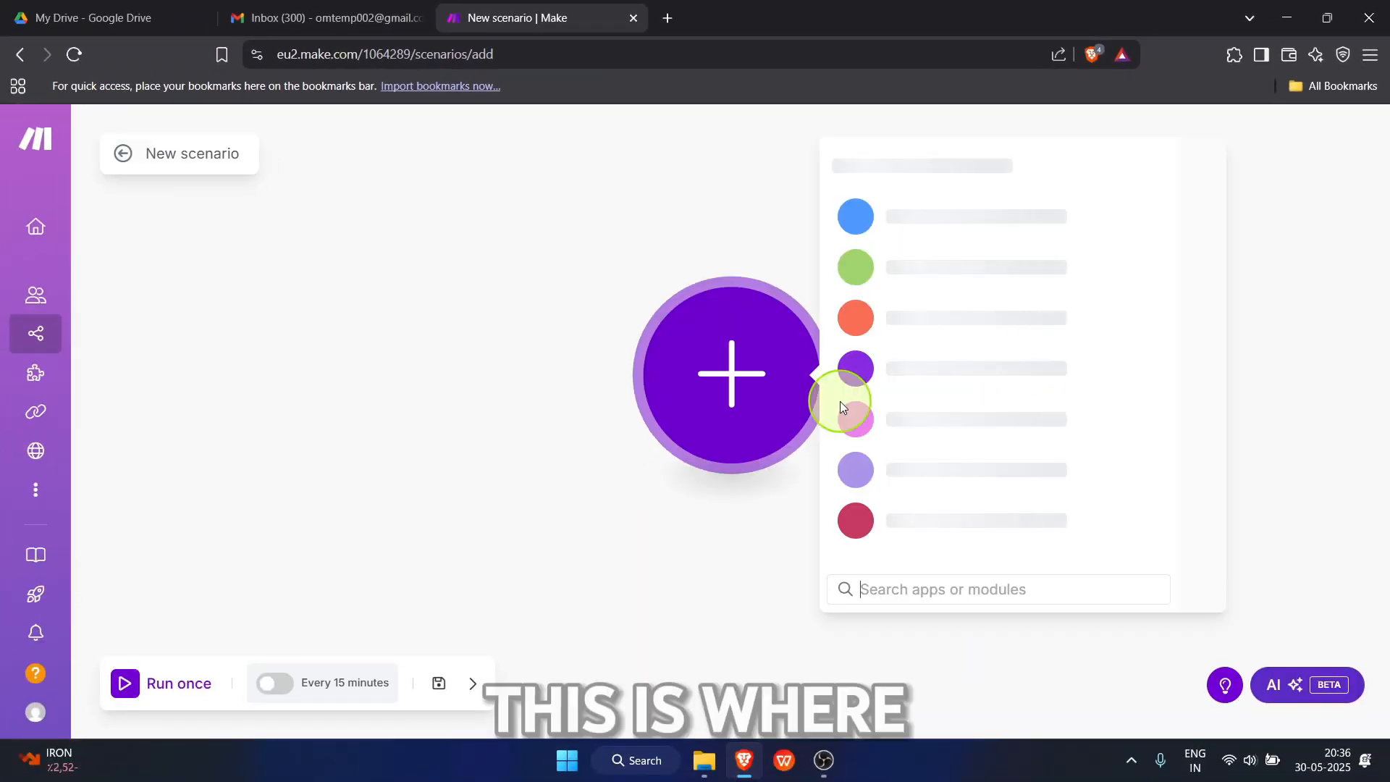
click(456, 415)
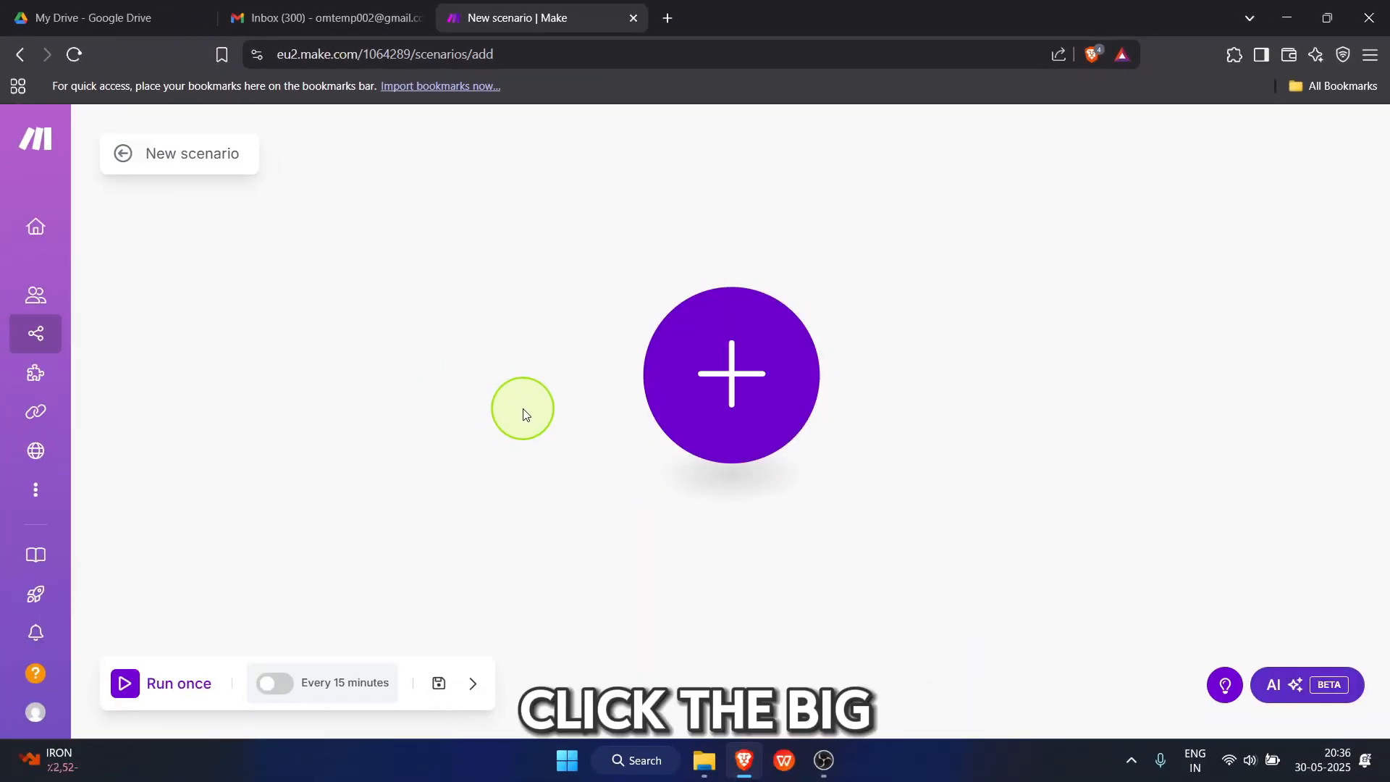
Add the Gmail Watch Emails module as the scenario's first module.
click(695, 396)
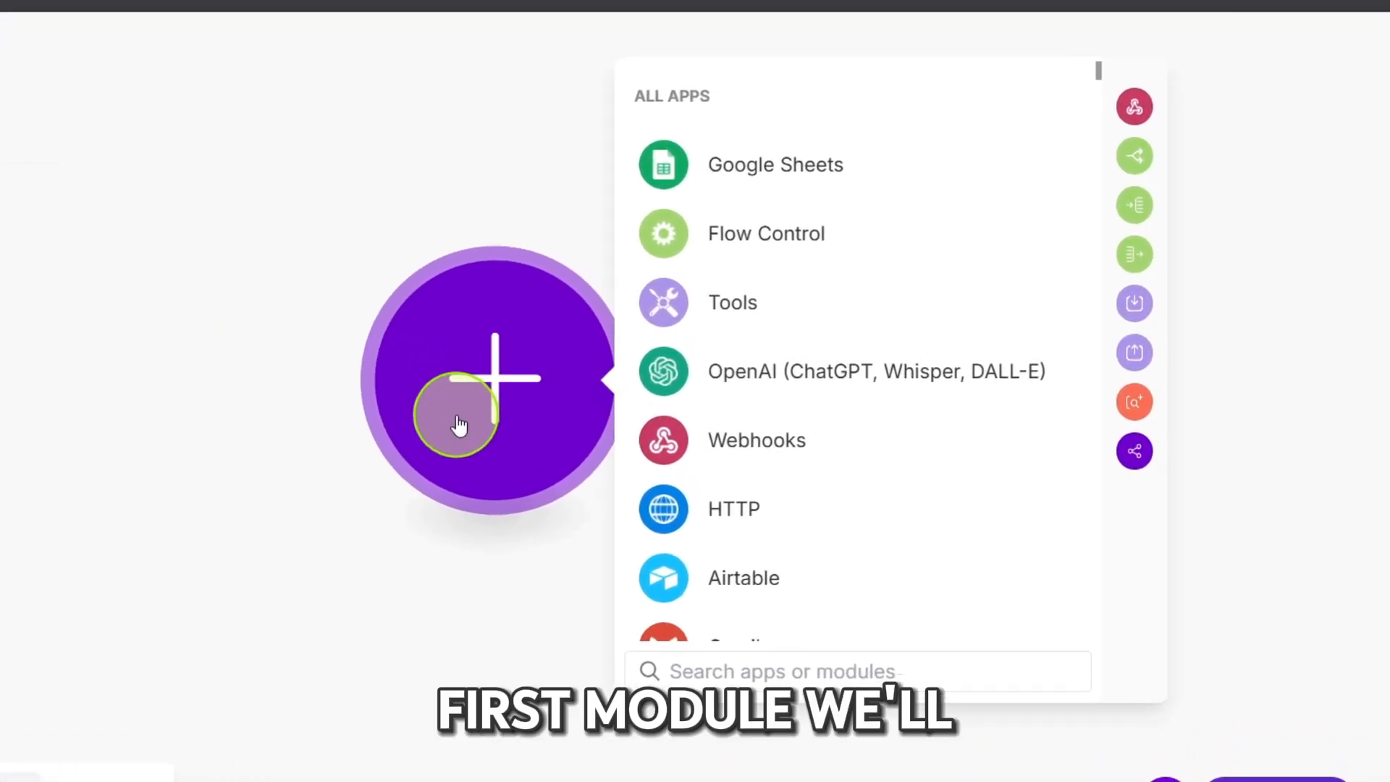
text(Gmail)
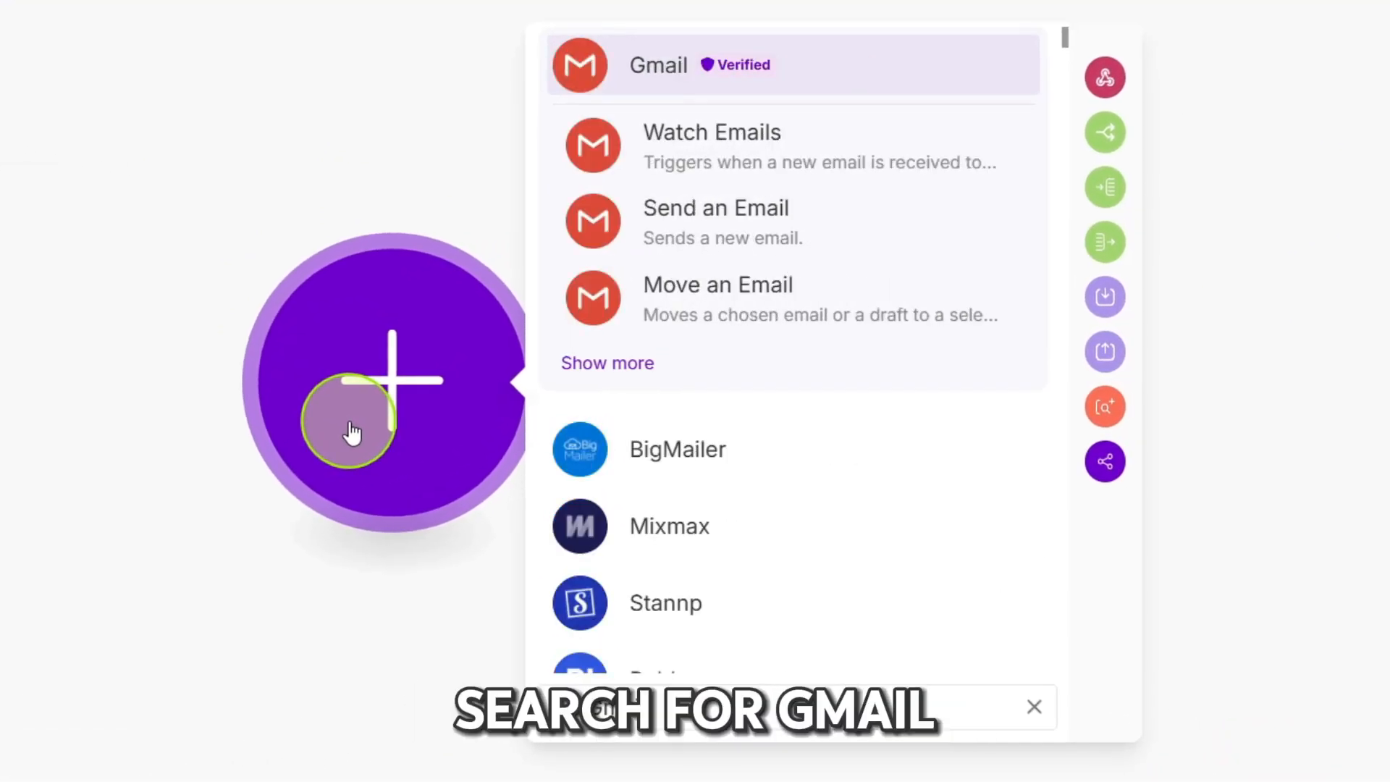
click(770, 132)
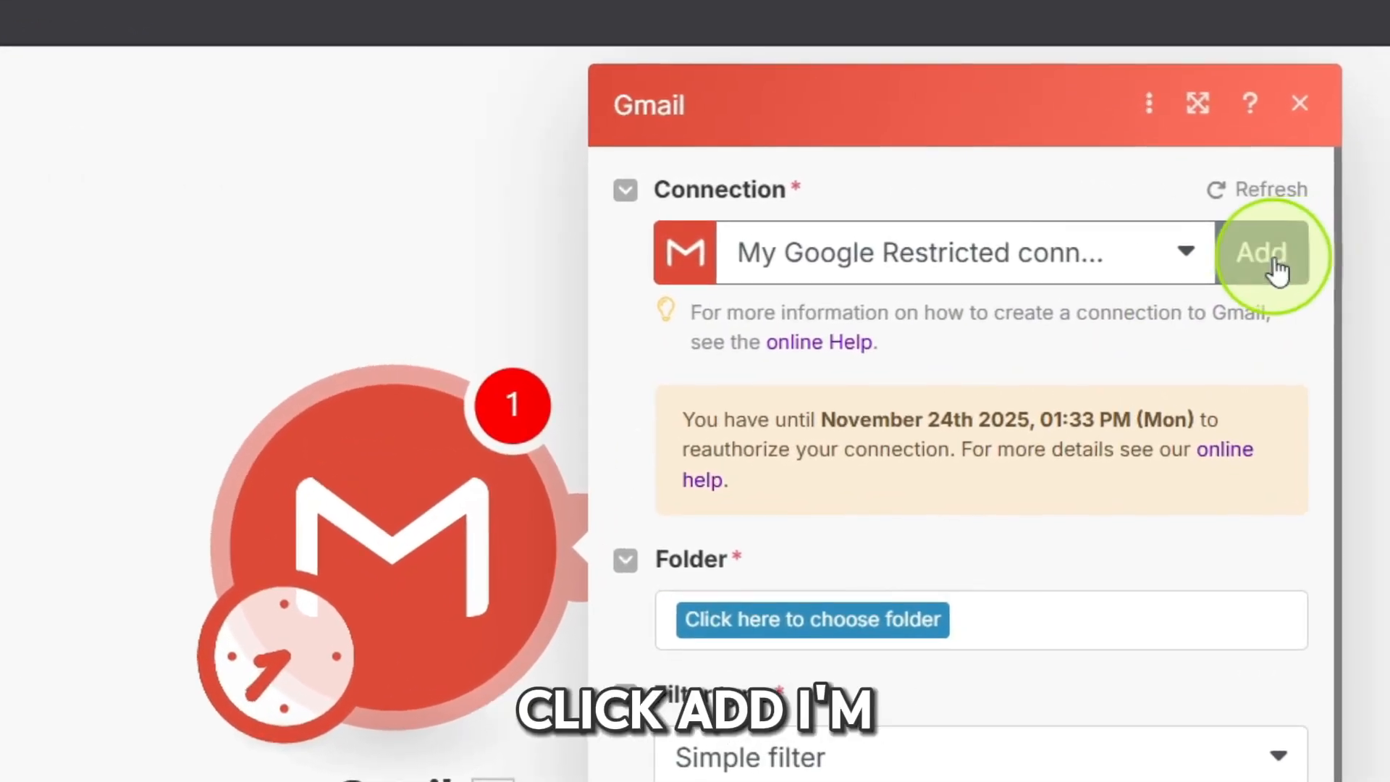
Create a new Gmail connection with the client ID and client secret in the advanced settings, and start the Google sign-in.
click(1271, 264)
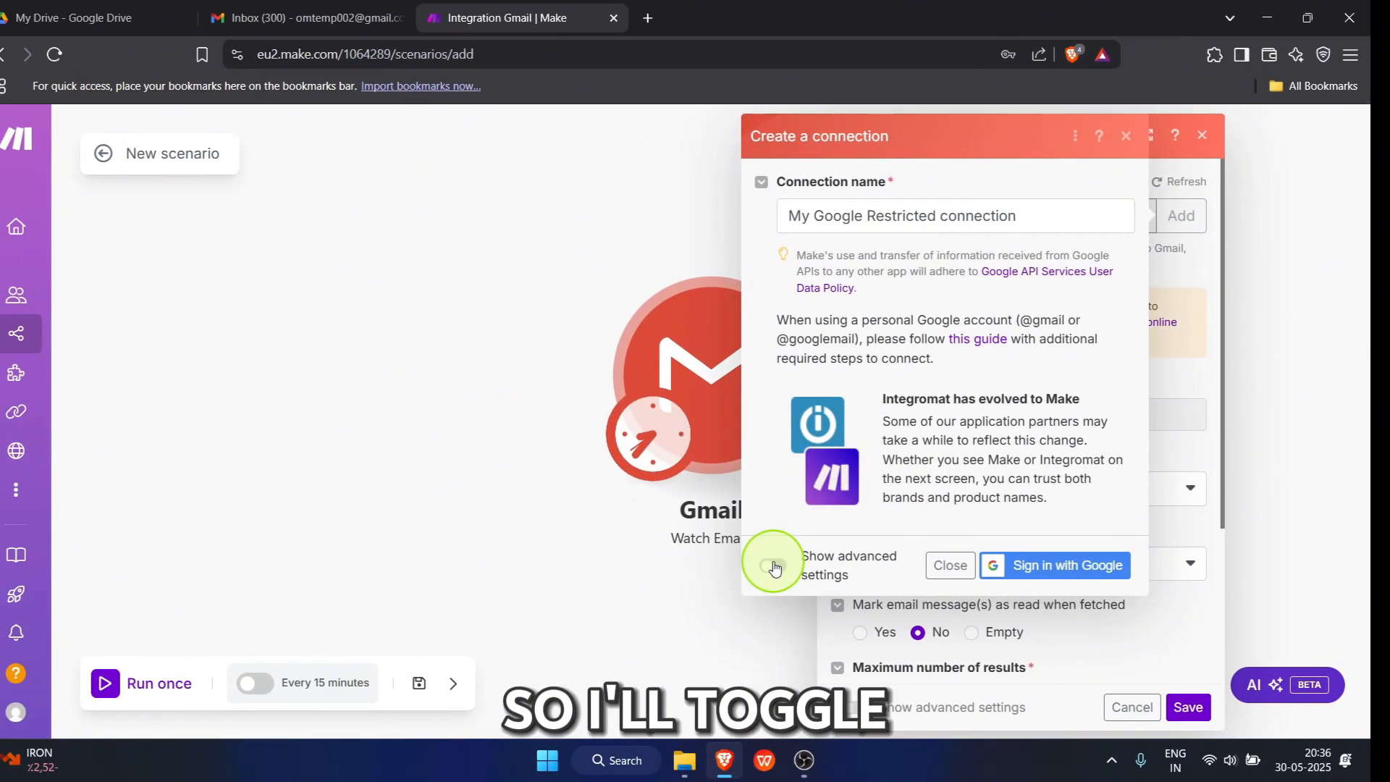
click(775, 562)
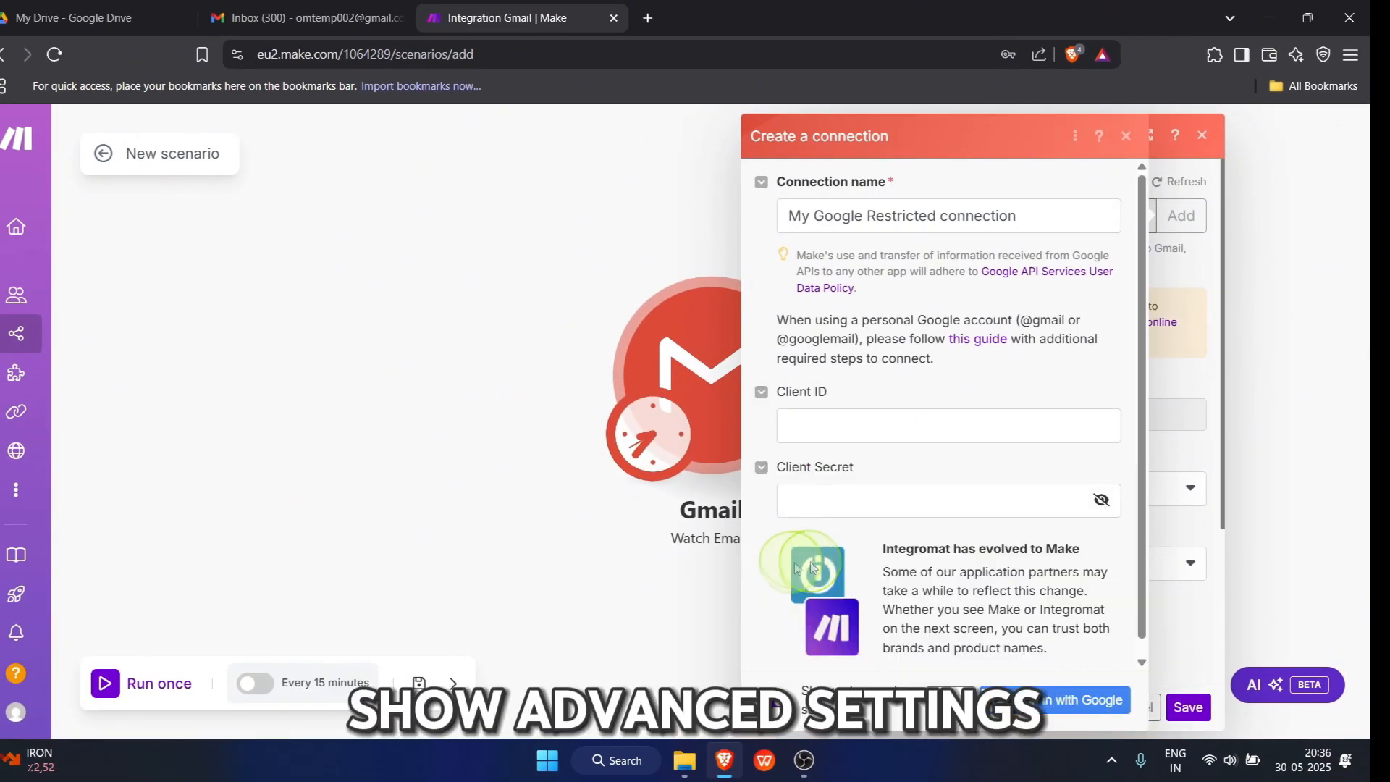
click(862, 427)
key(ctrl+v)
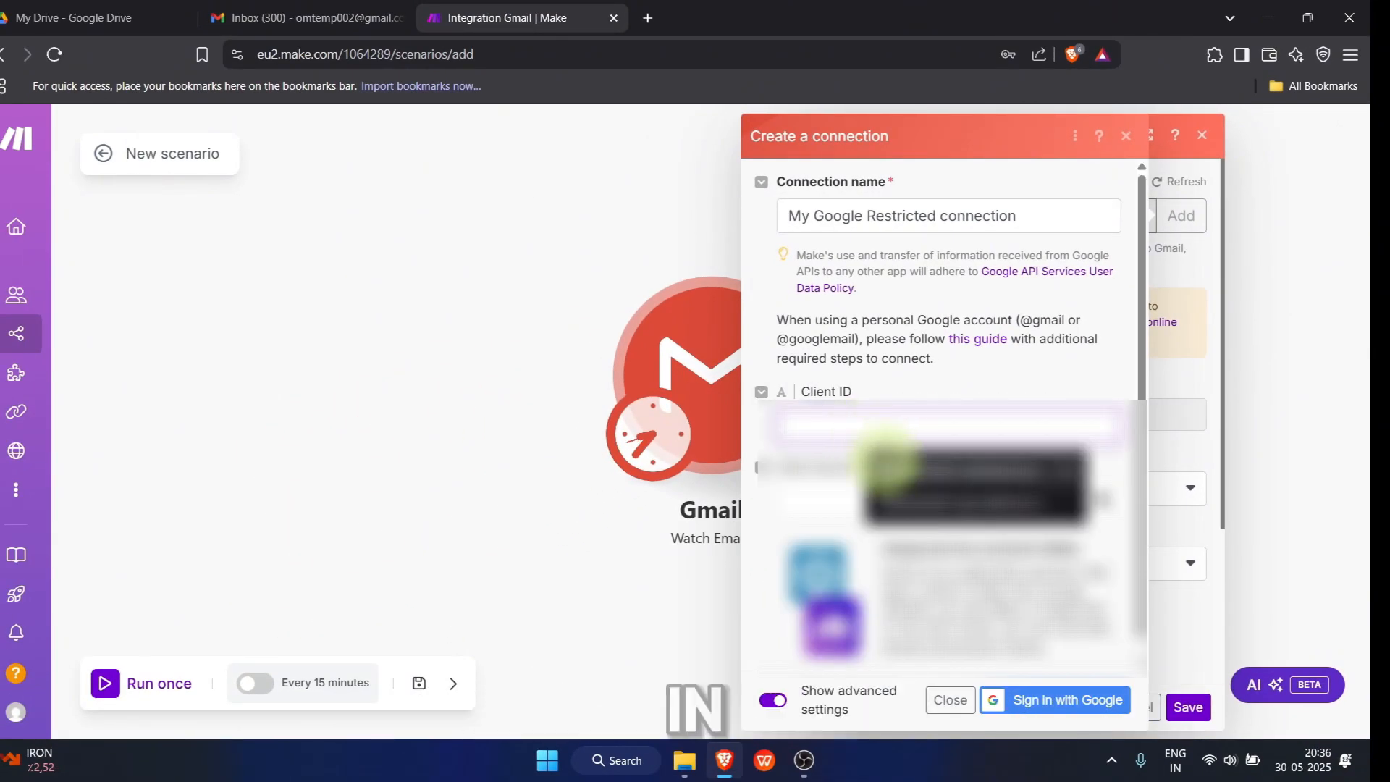
click(907, 499)
click(1068, 699)
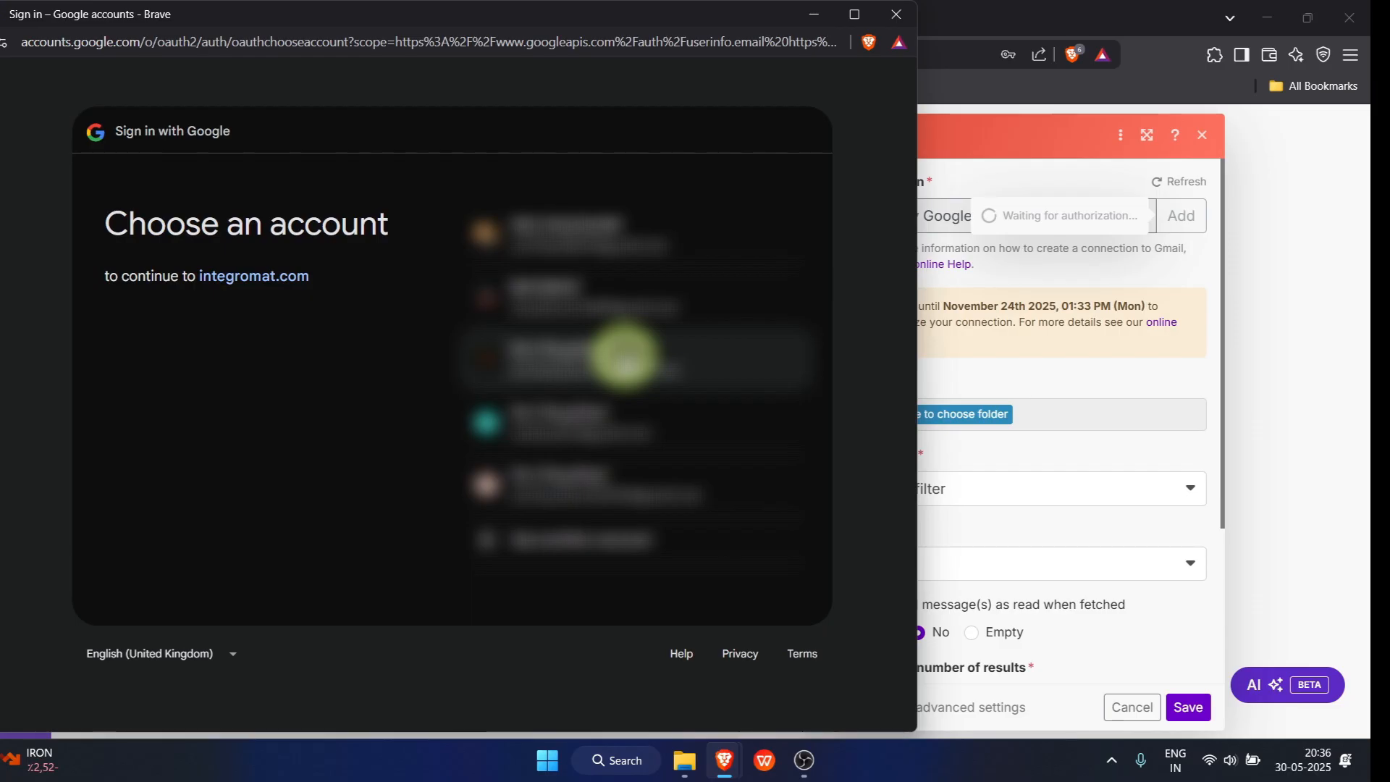
Choose the Google account and authorize the connection past the unverified-app warning.
click(625, 355)
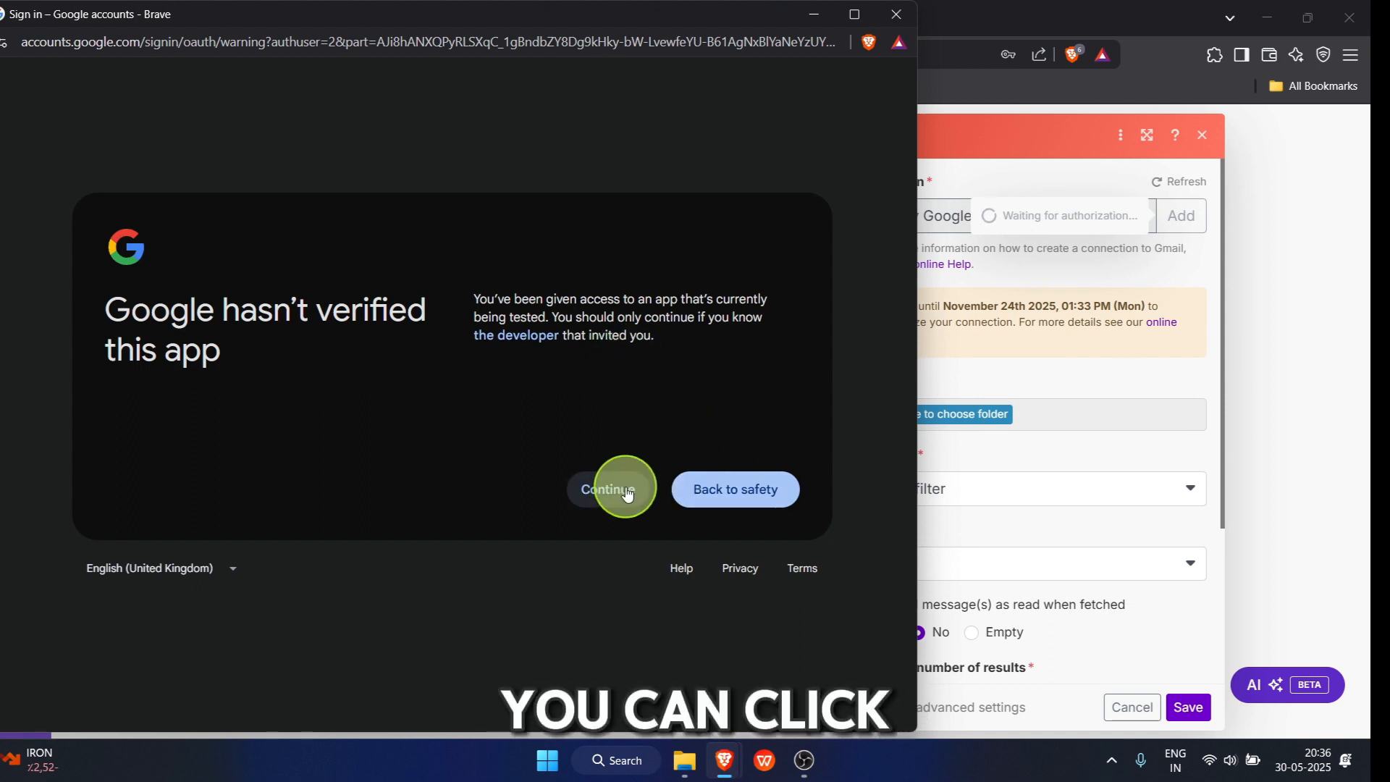
click(629, 493)
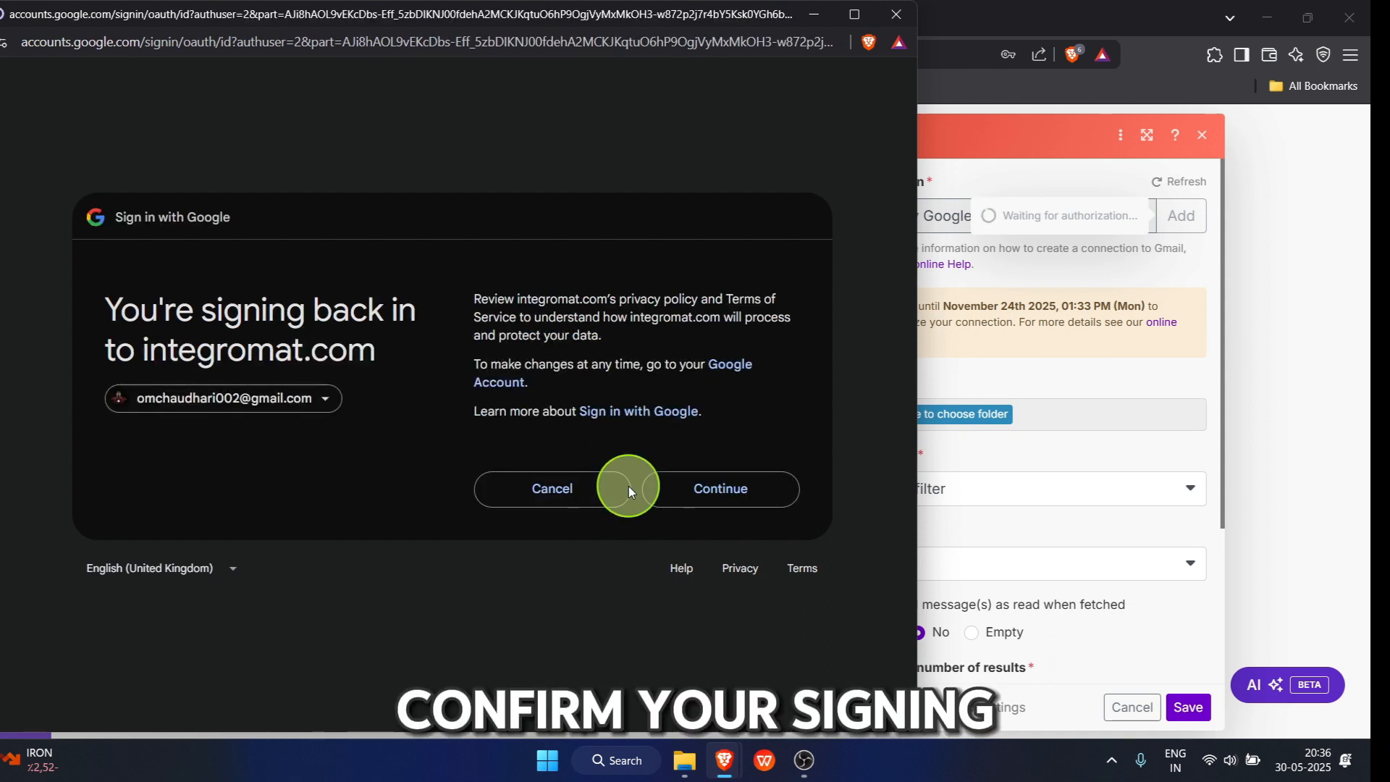
click(695, 492)
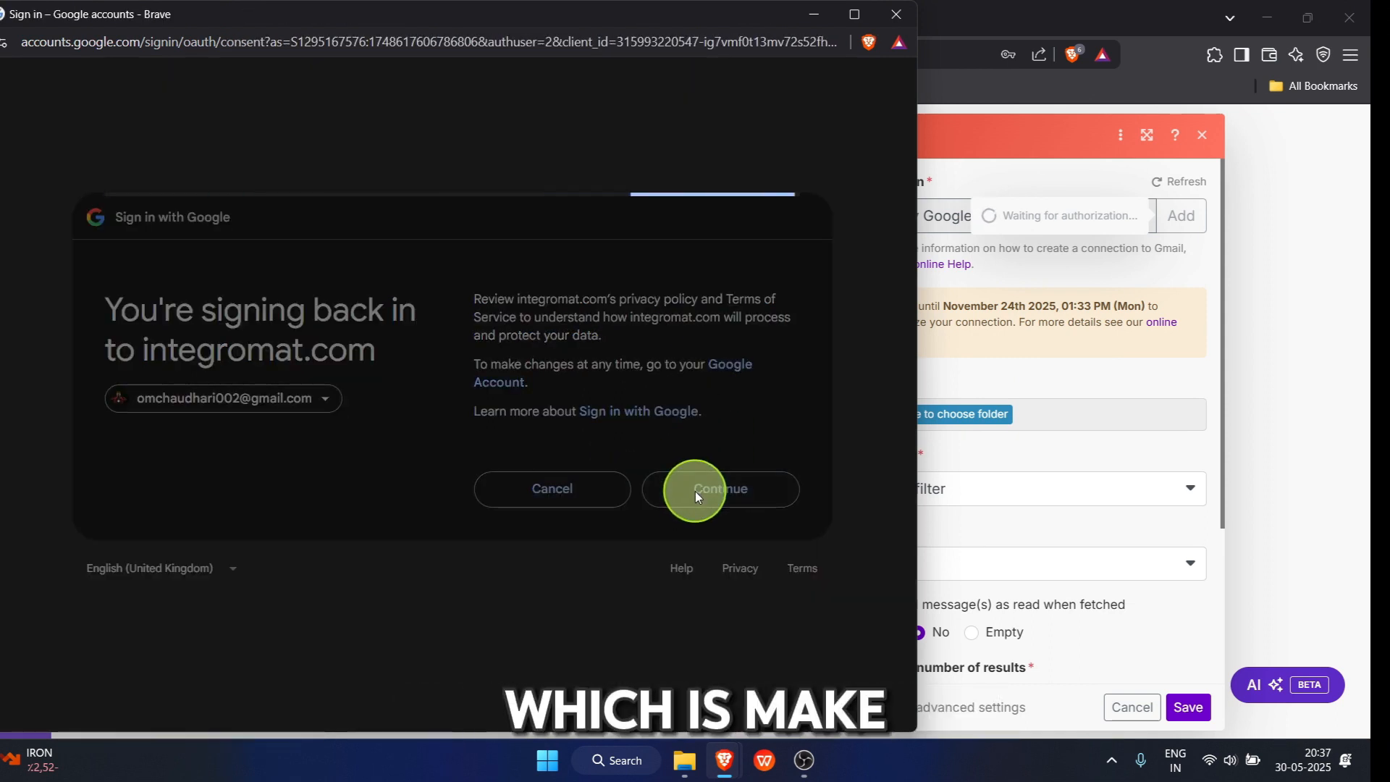
click(677, 706)
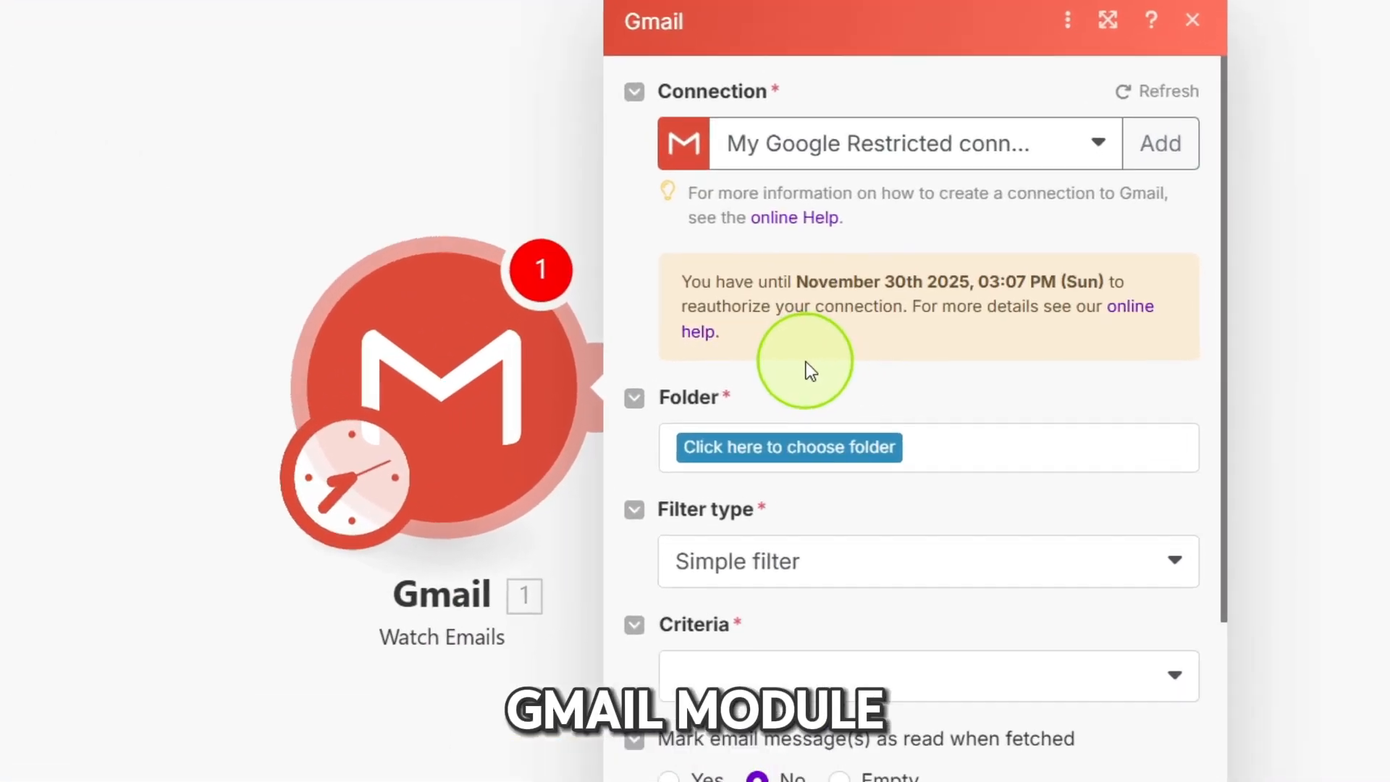
Set the Gmail module's folder to All Mail and its filter type to Gmail filter.
click(811, 447)
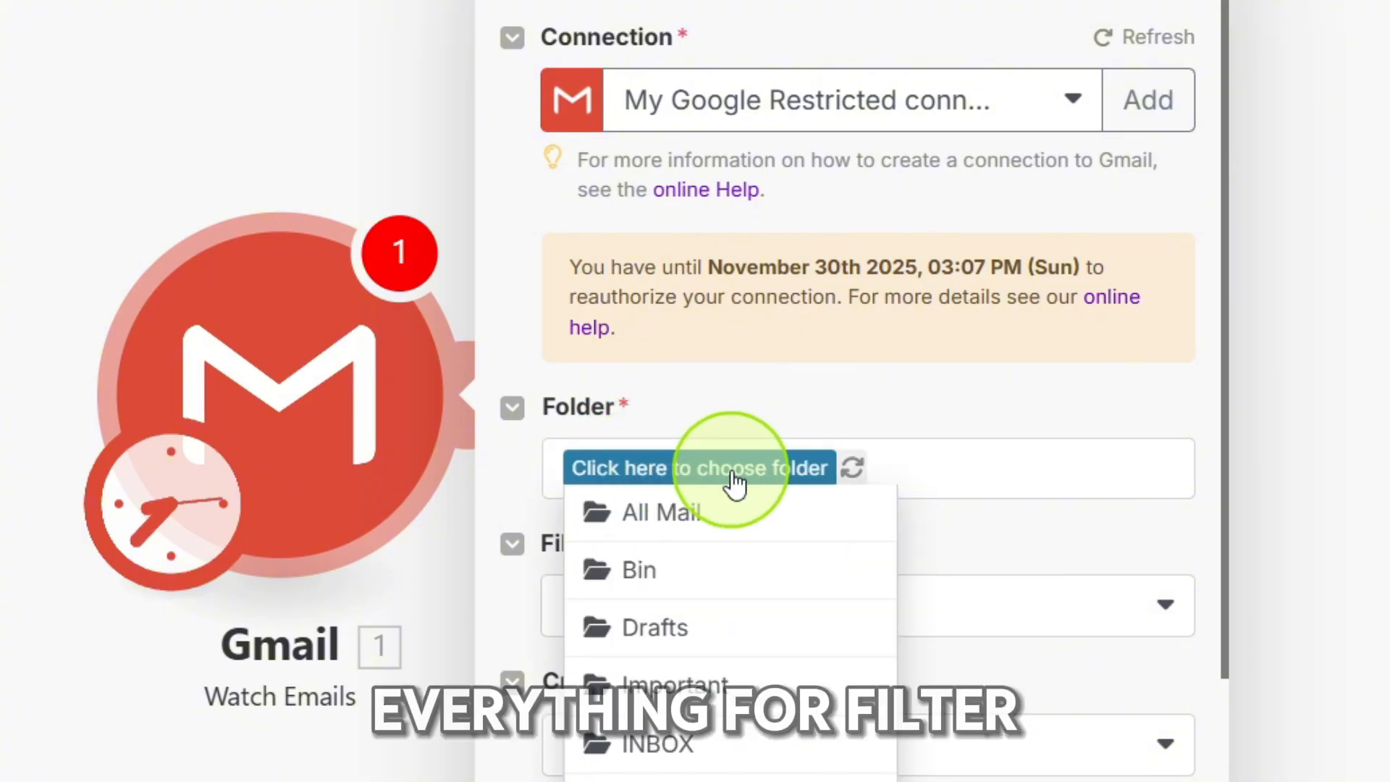
click(706, 514)
scroll(797, 472, down, 2)
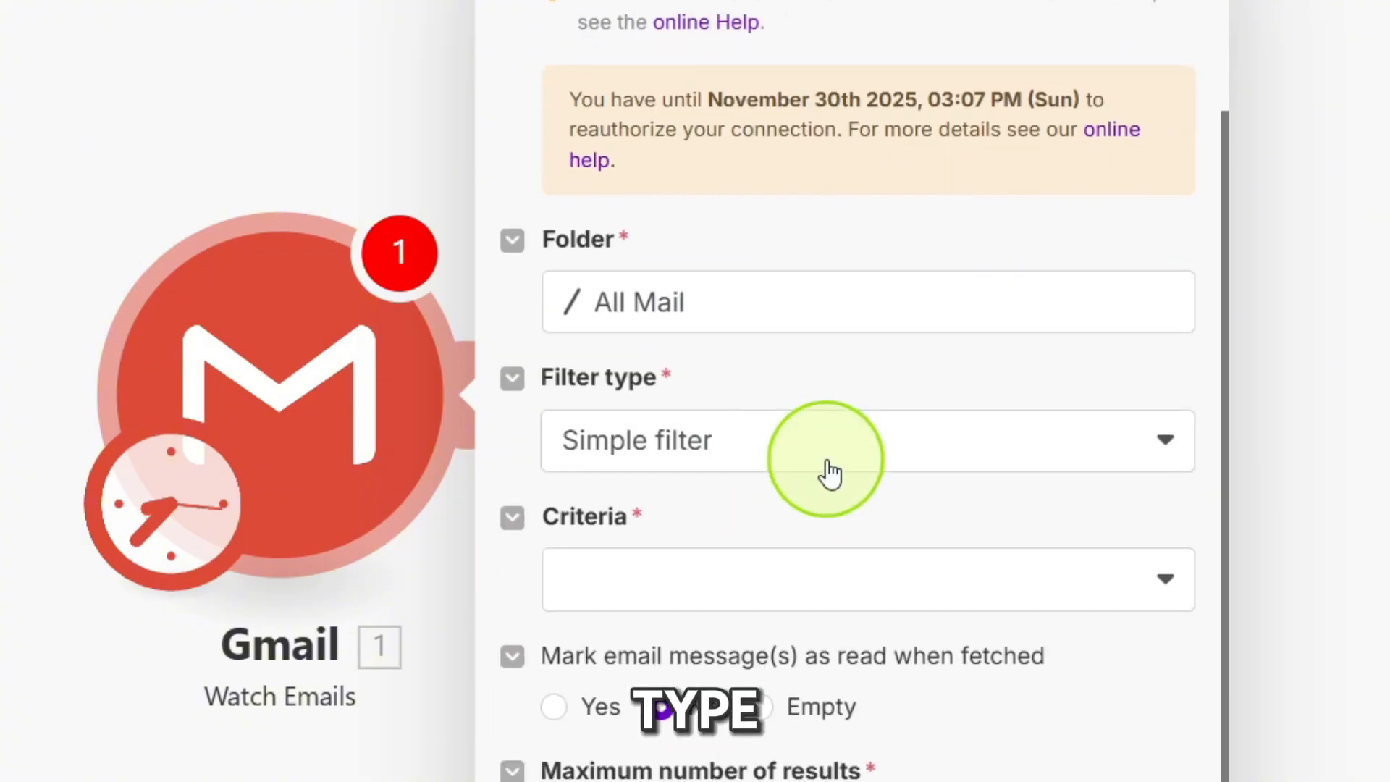
click(796, 467)
click(706, 560)
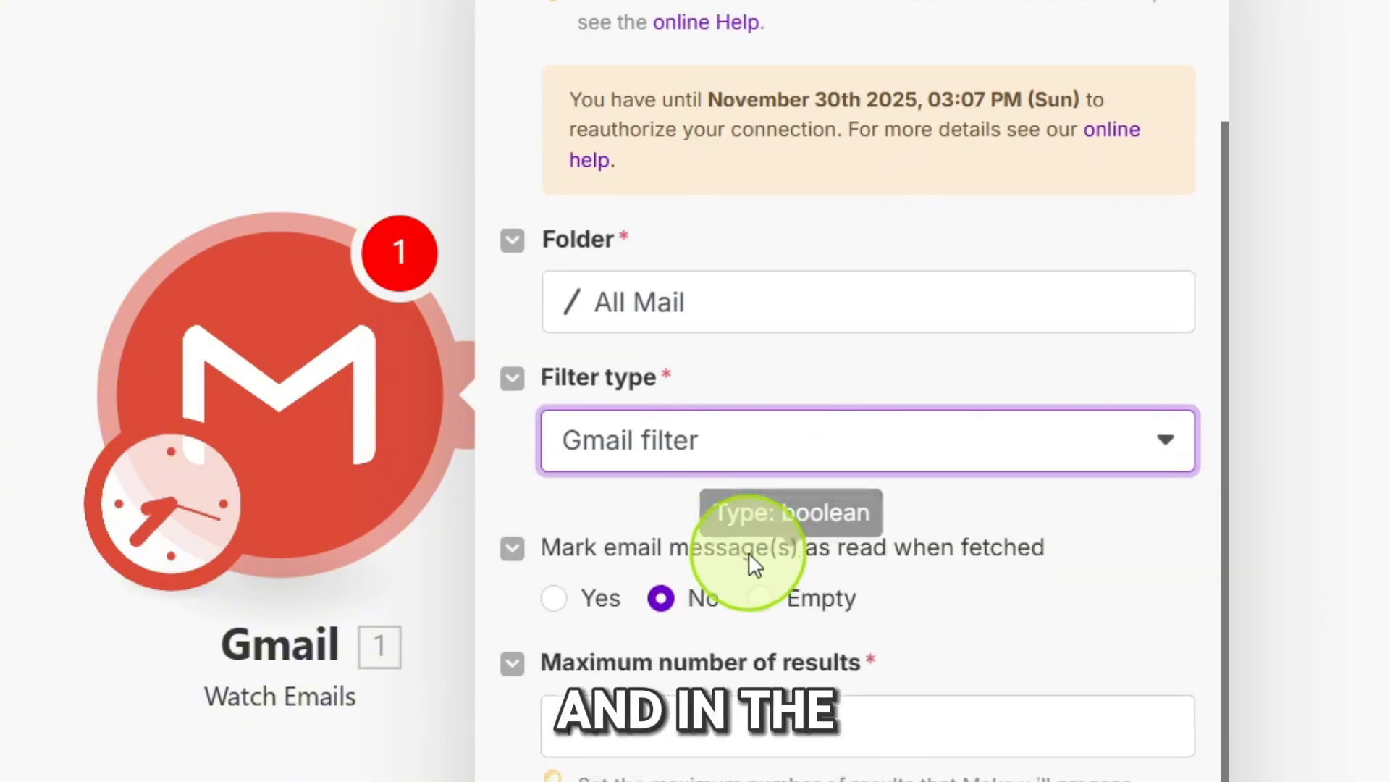
Set the Gmail query to has:attachment and save the module to process emails from now on.
scroll(680, 485, down, 1)
click(656, 464)
text(has:attachment)
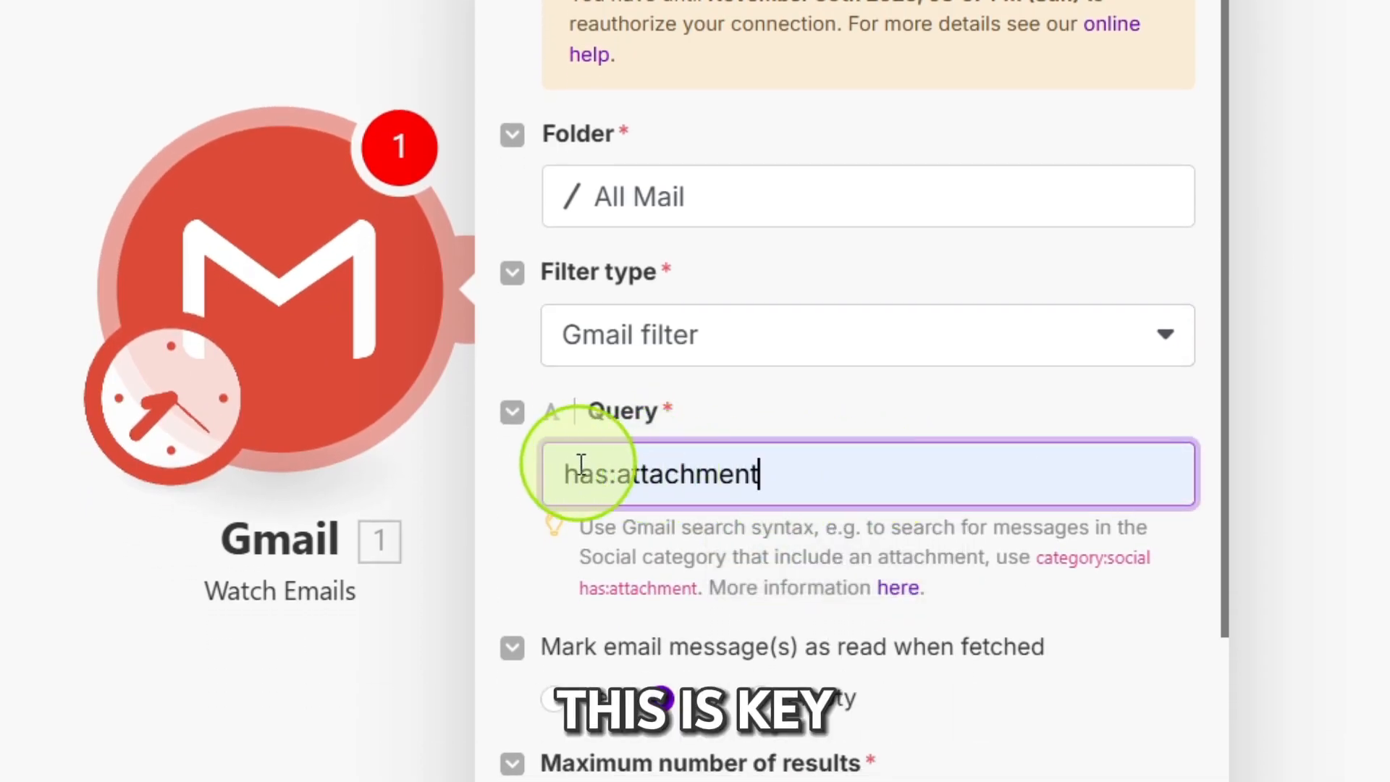
drag(566, 472, 661, 472)
click(849, 472)
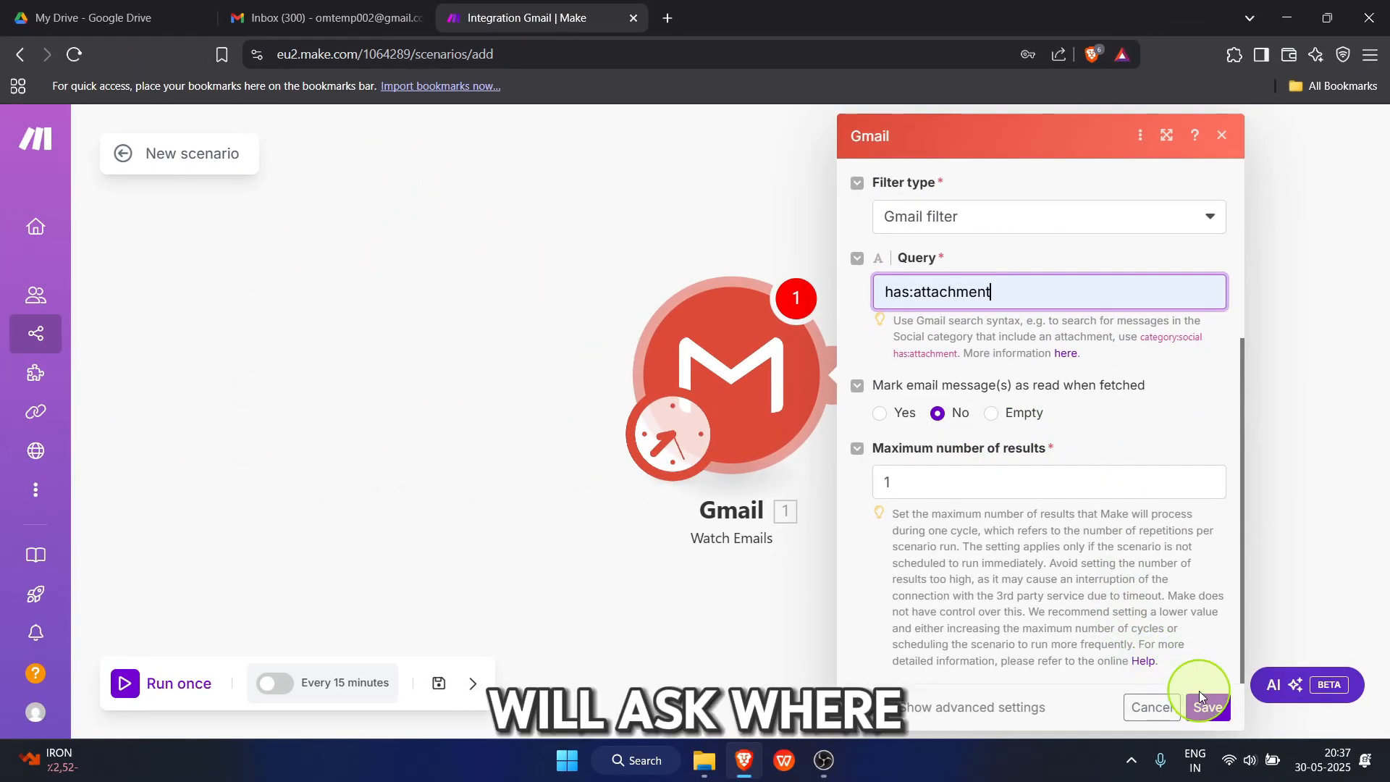
click(1207, 707)
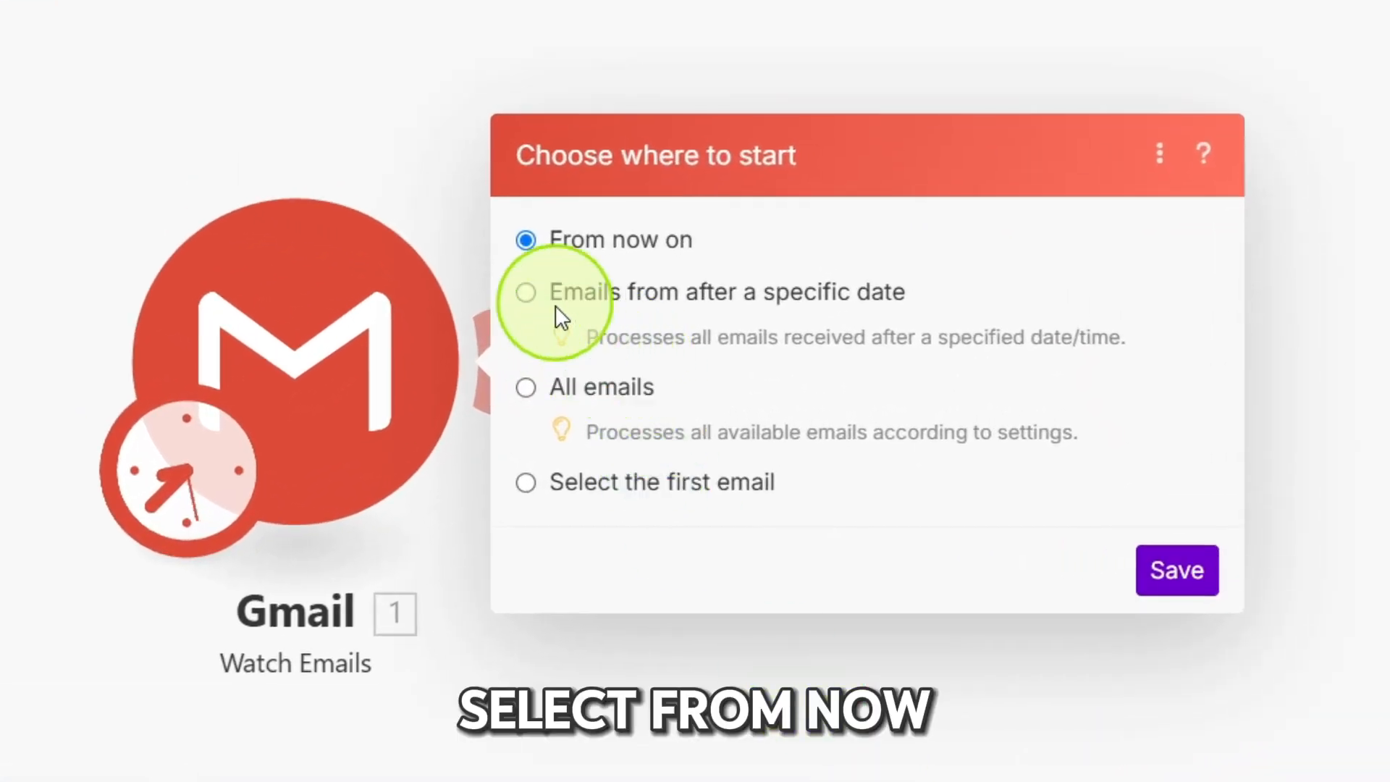
click(1180, 576)
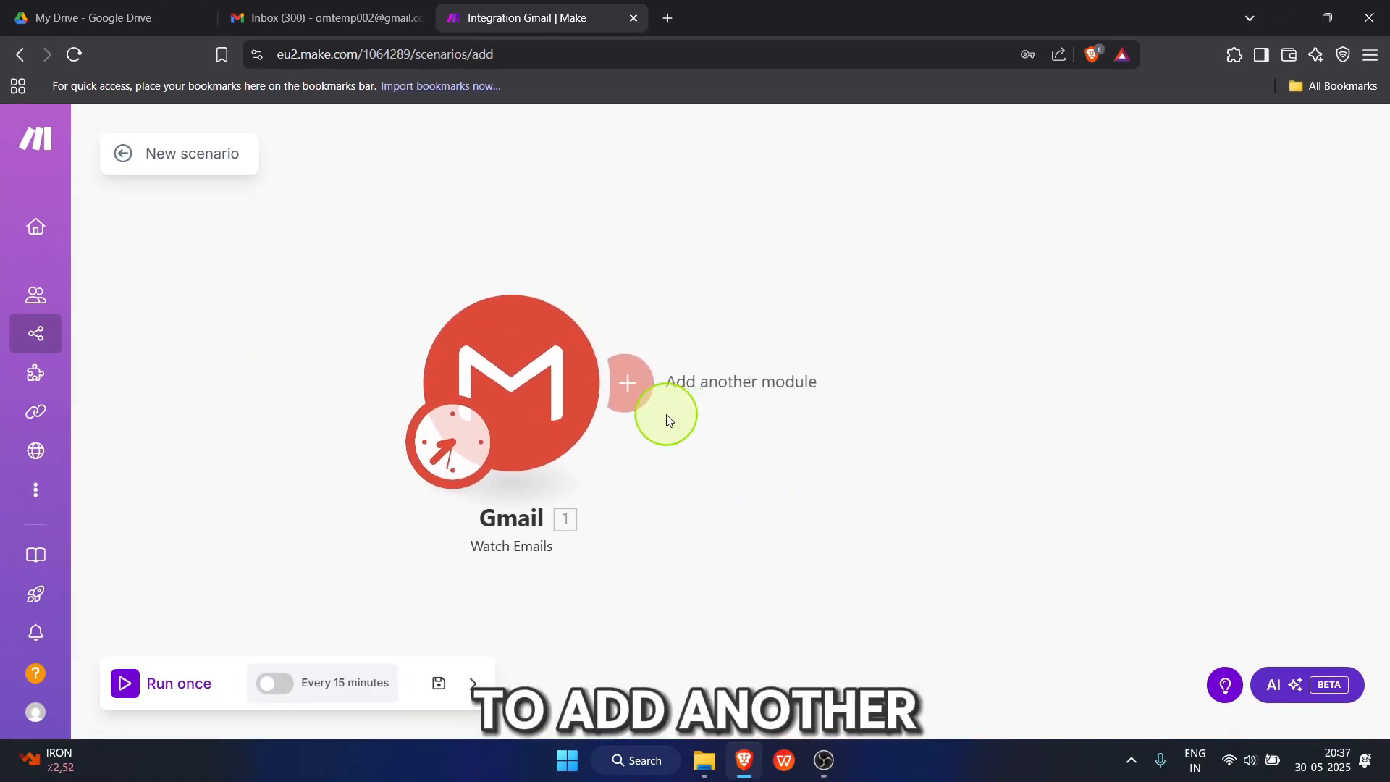
Add a Flow Control Iterator module after the Gmail module.
click(668, 420)
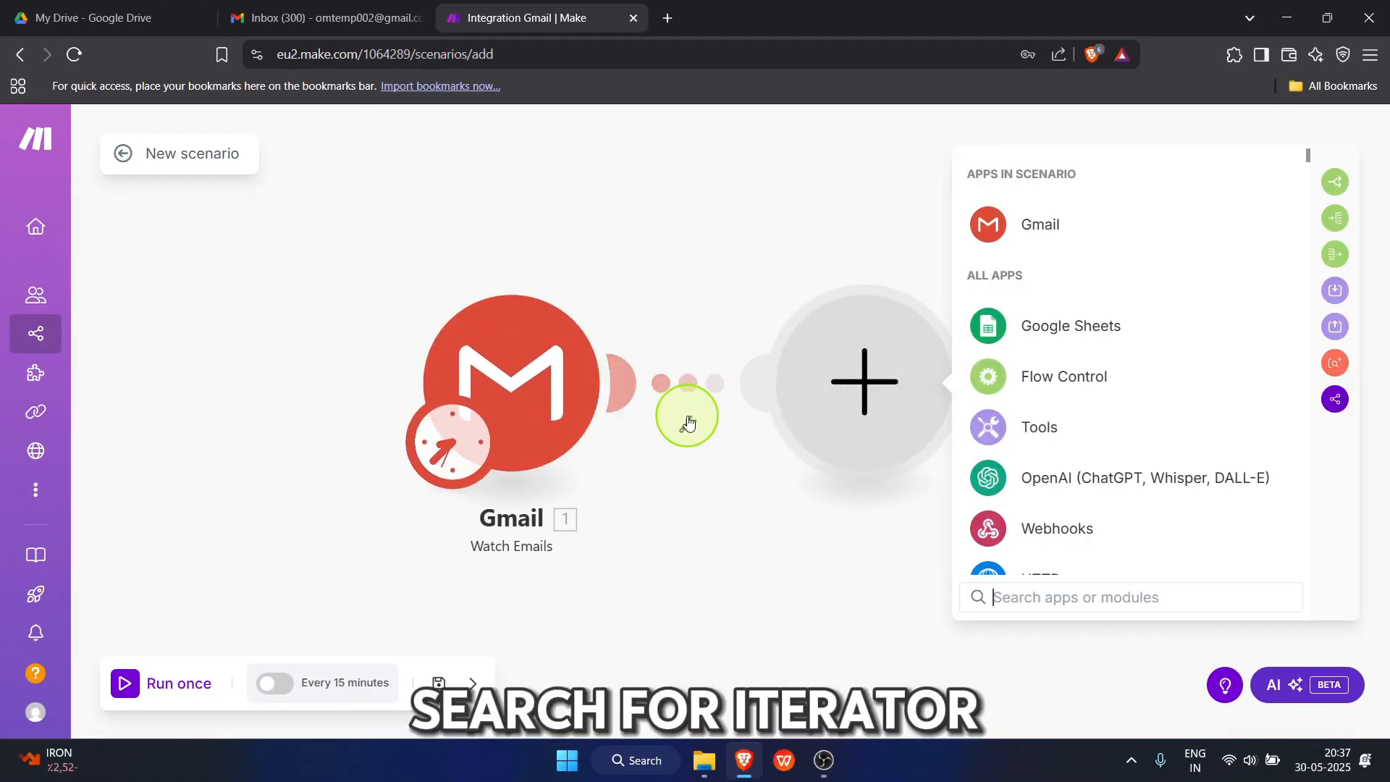
text(itr)
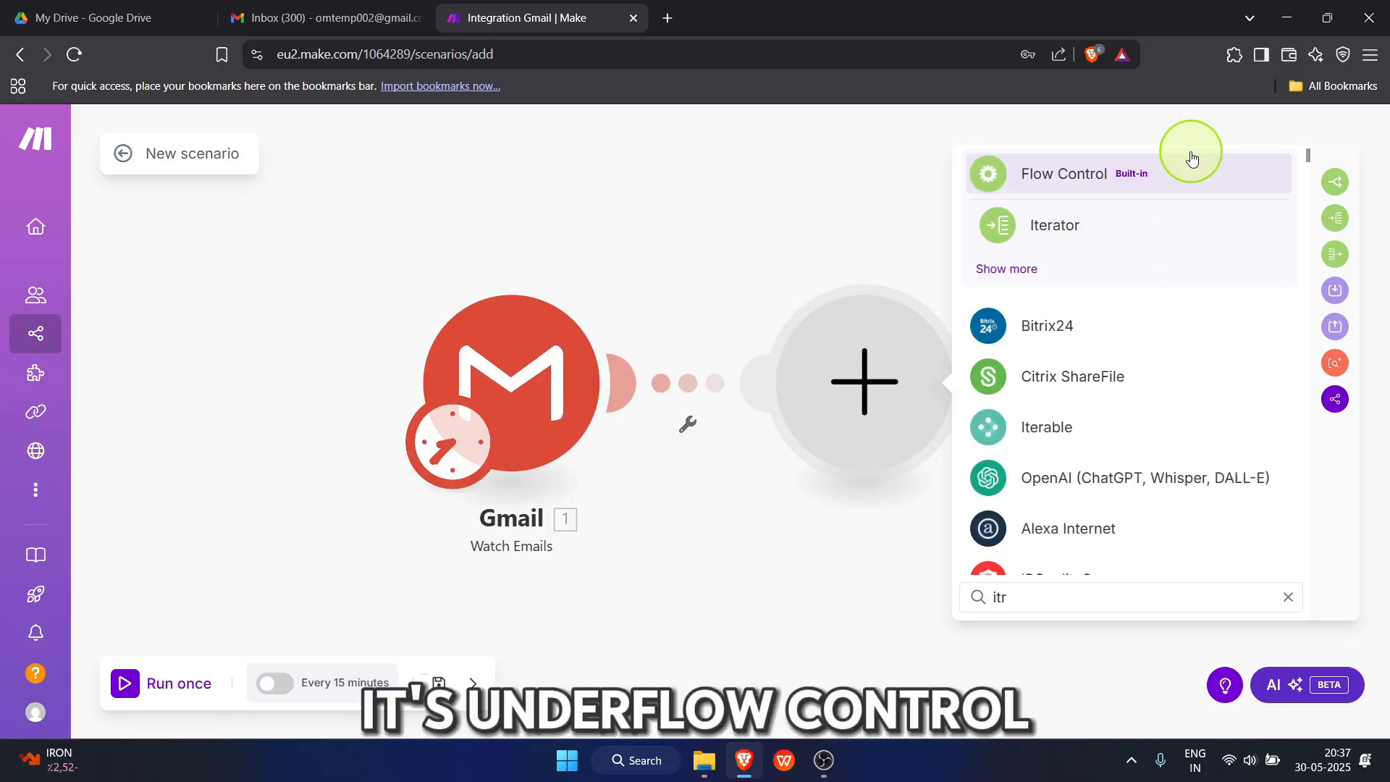
click(1146, 232)
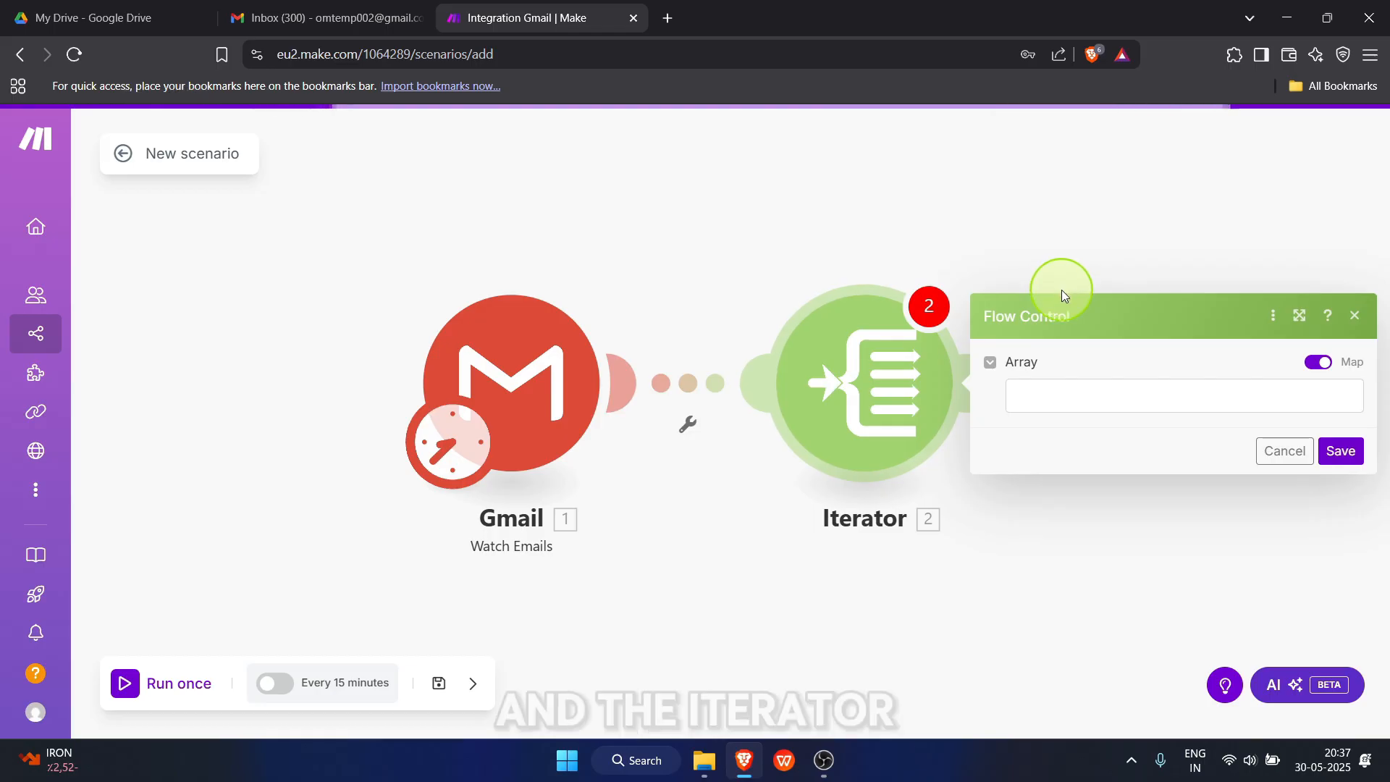
Map the Gmail Attachments[] field as the Iterator's array and save the module.
click(1090, 396)
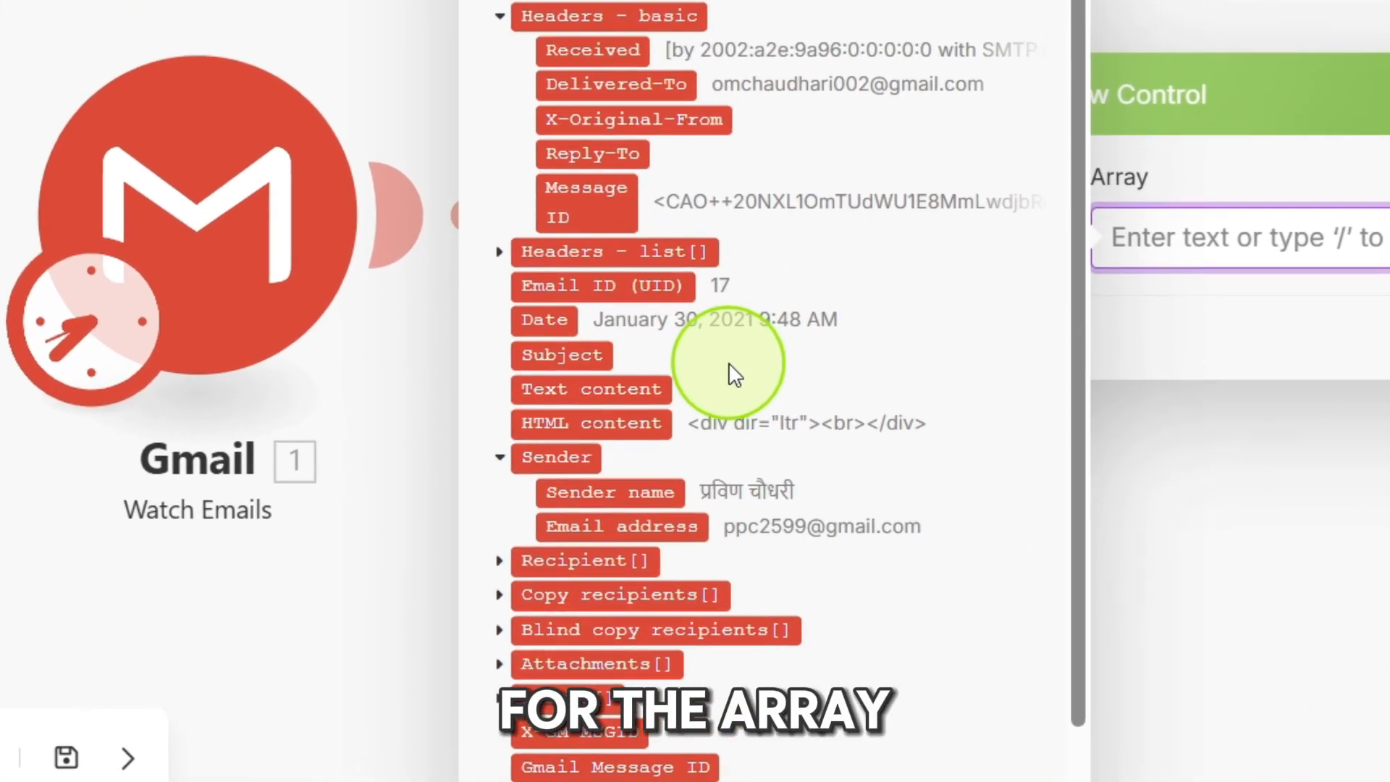
scroll(804, 500, down, 2)
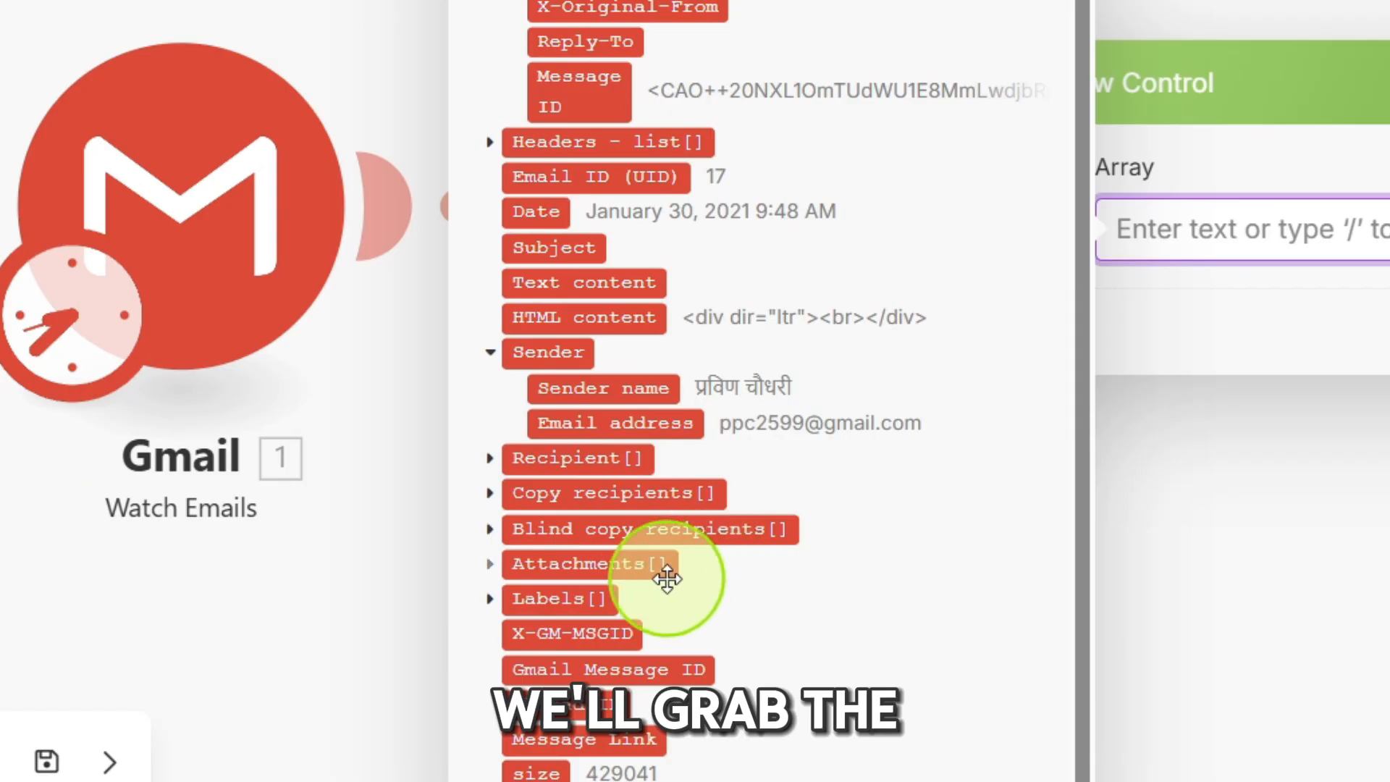
click(598, 566)
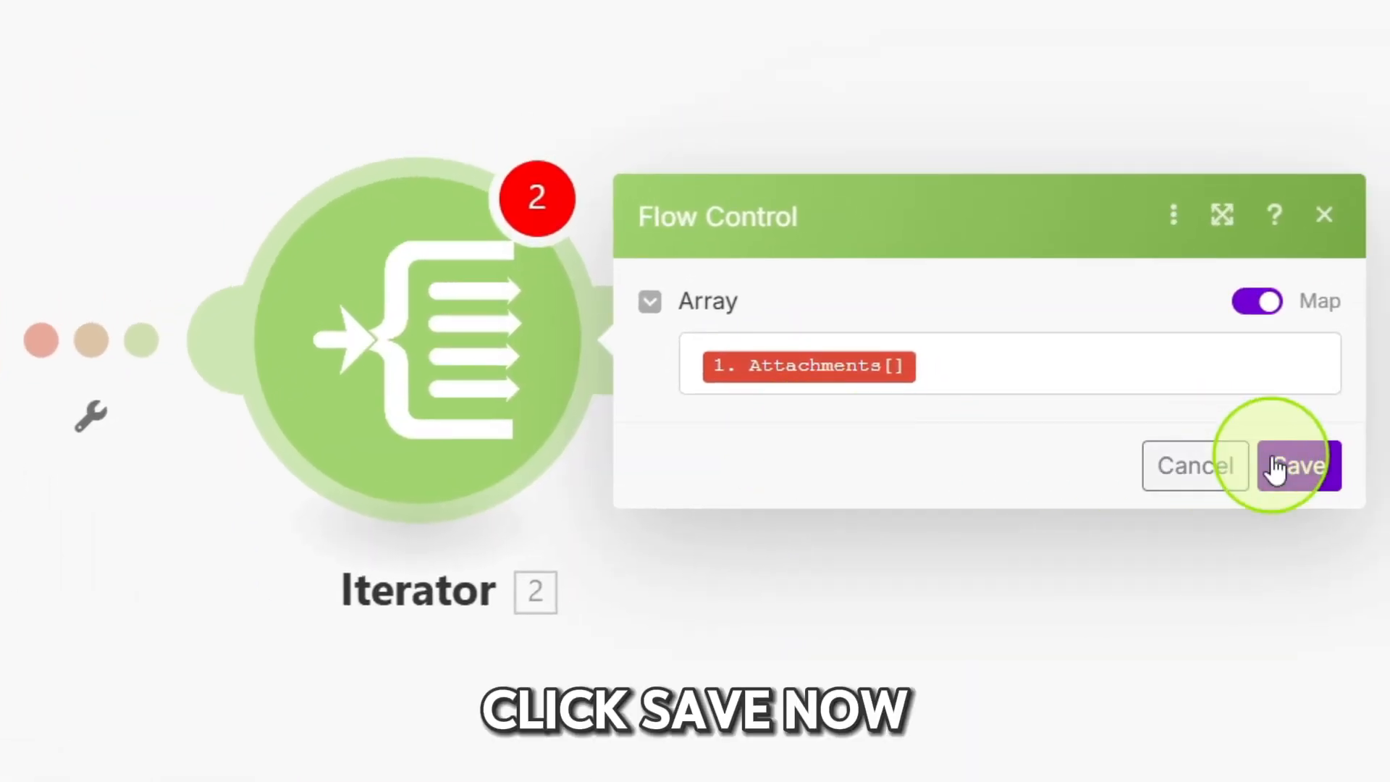
click(1275, 467)
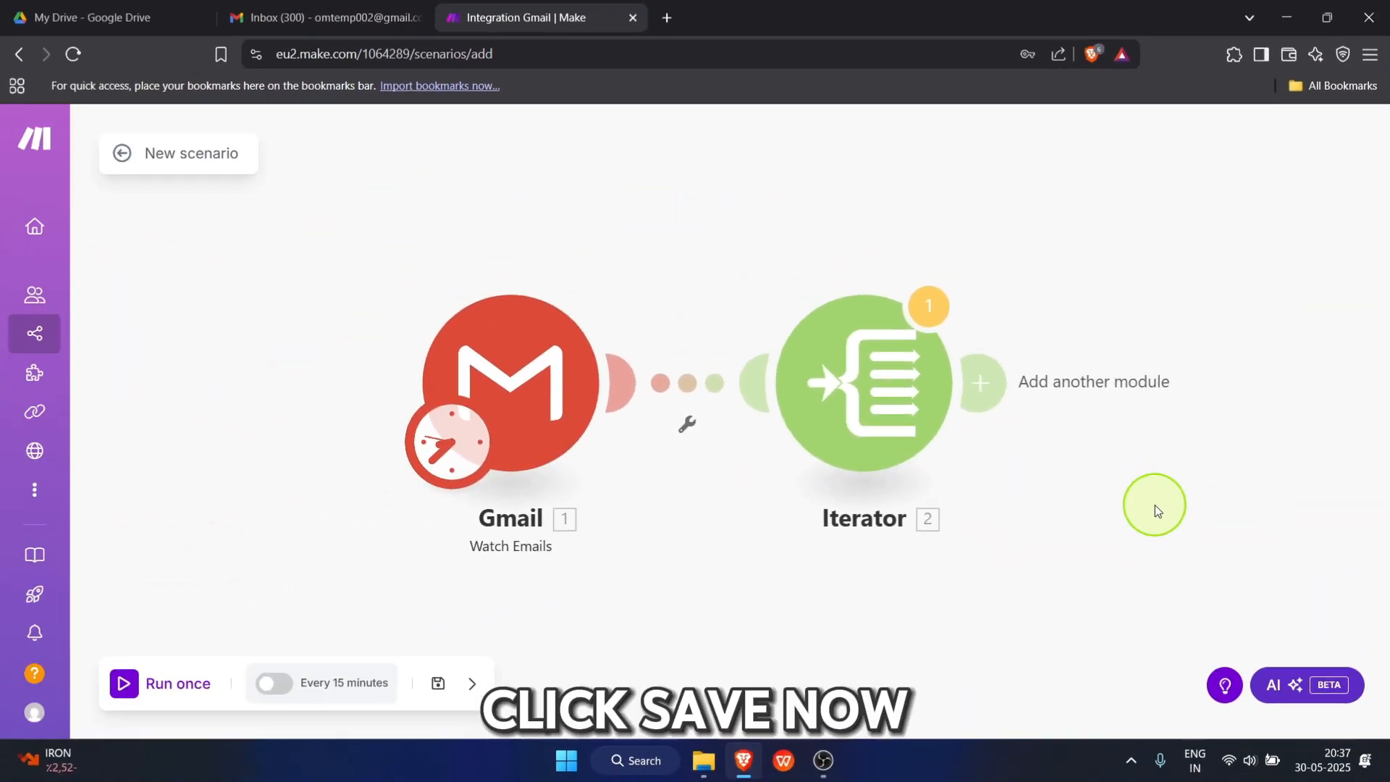
Switch to Google Drive and create a folder named Make.com in My Drive.
click(137, 15)
click(62, 202)
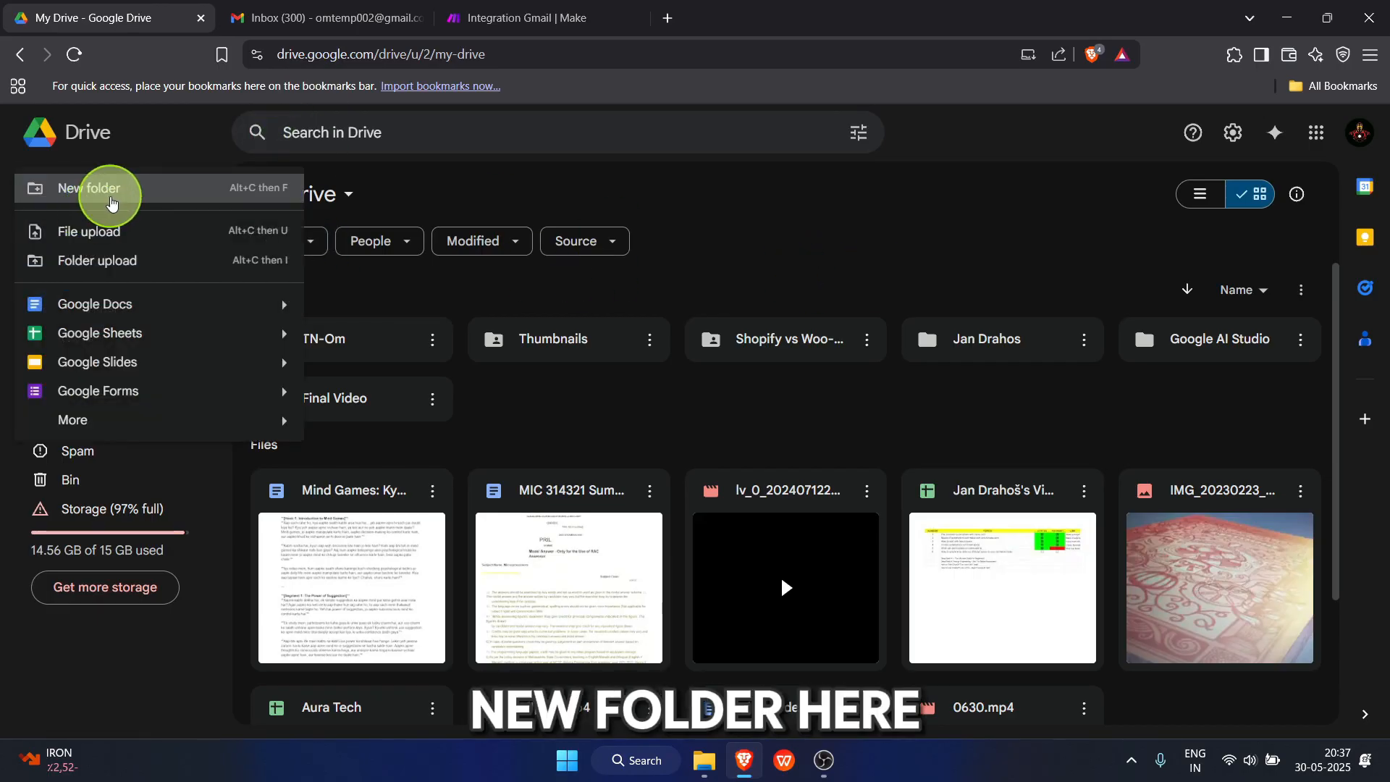
click(118, 186)
text(Make.com)
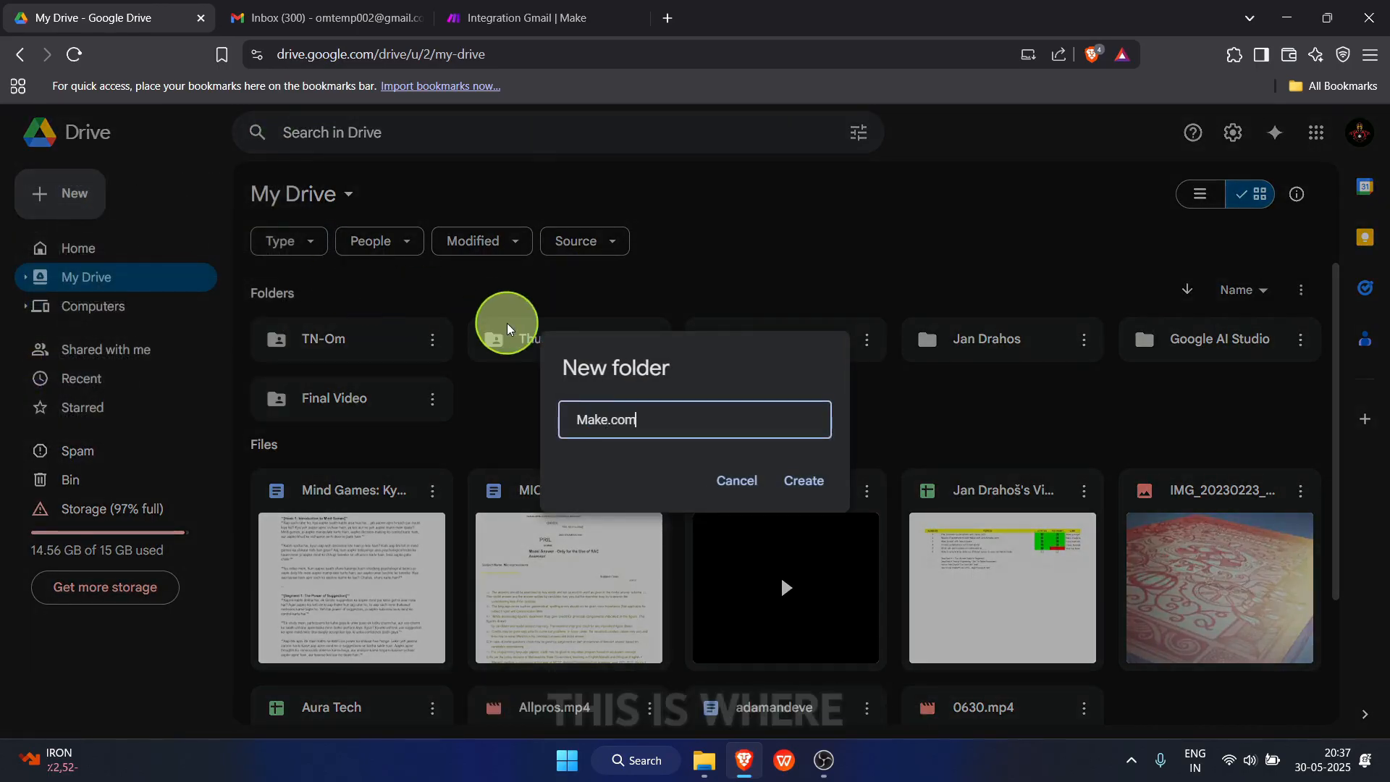
key(Return)
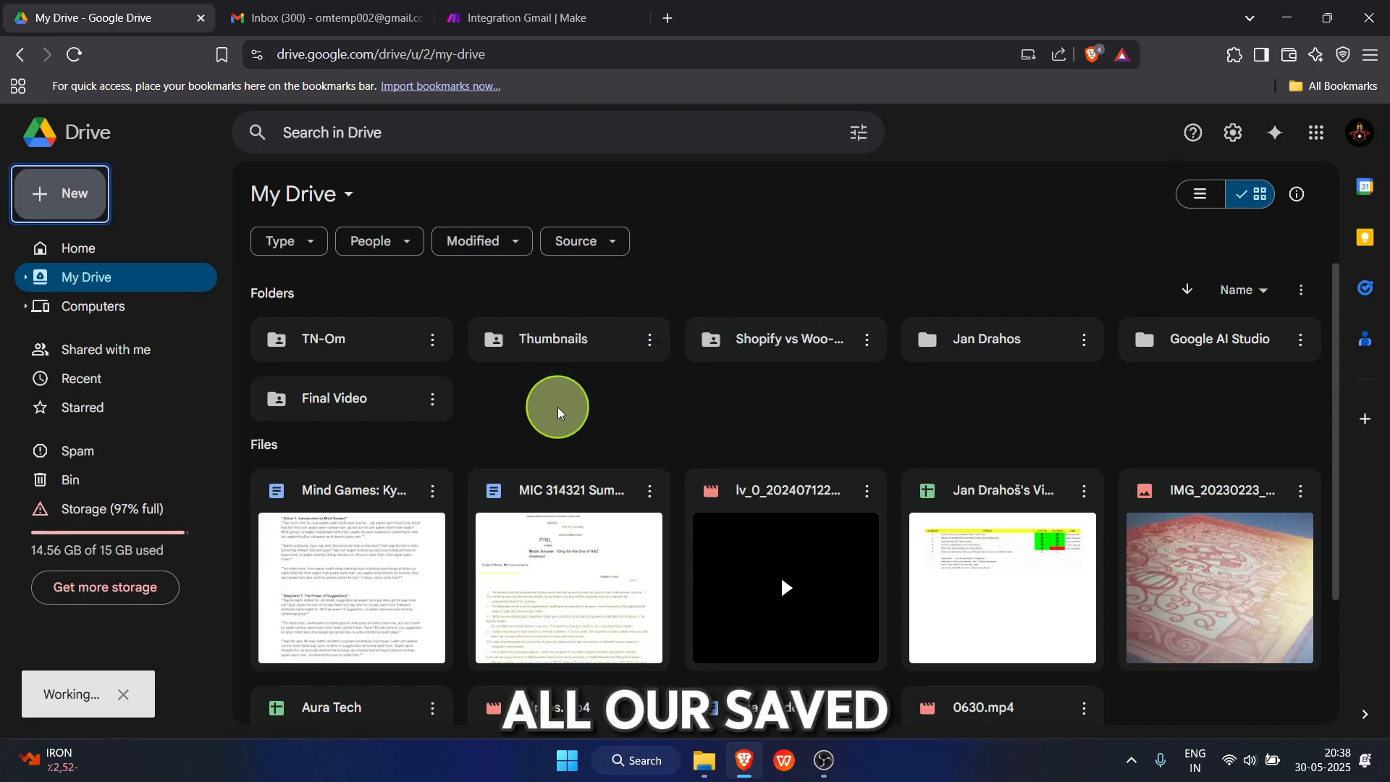
click(956, 393)
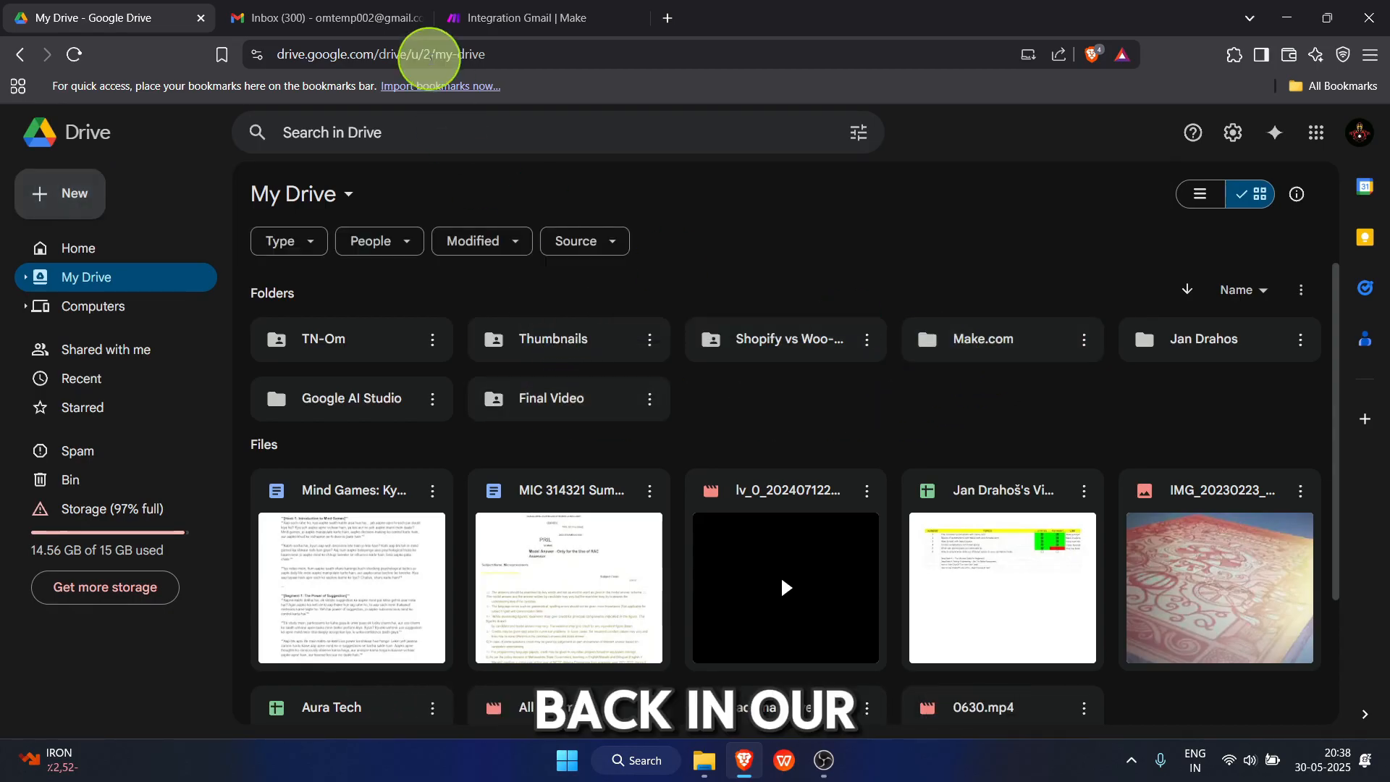
Switch back to the Make scenario and add a Google Drive Upload a File module after the Iterator.
click(517, 29)
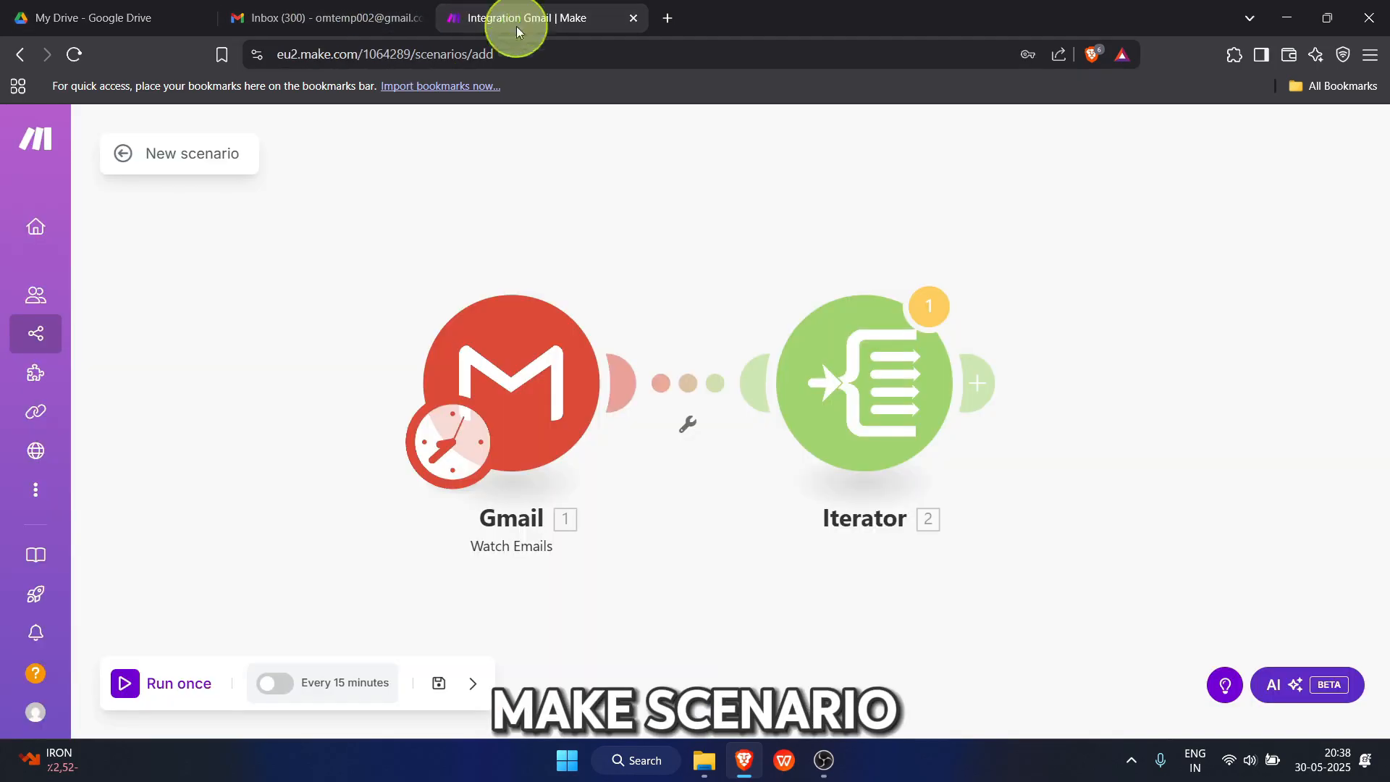
click(977, 388)
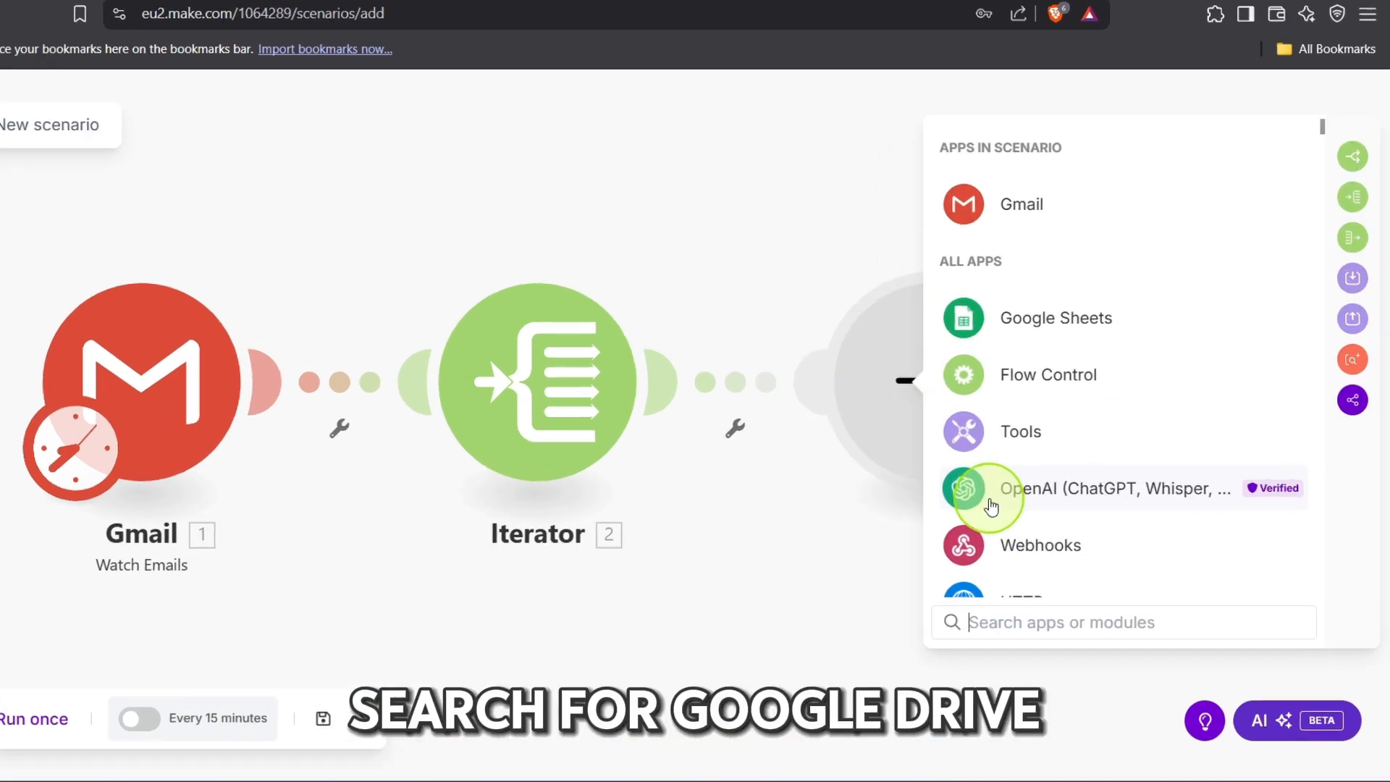
text(drive)
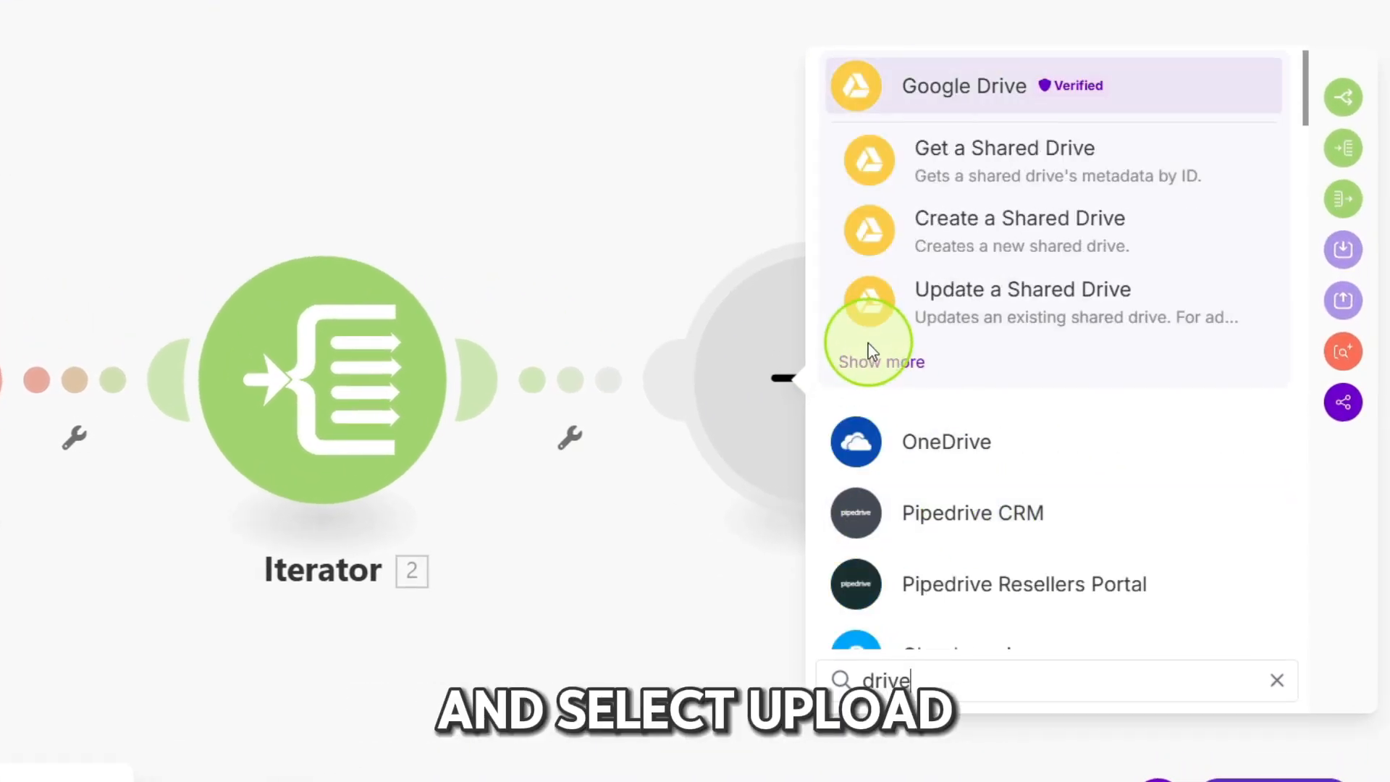
click(869, 349)
scroll(1226, 441, down, 3)
click(1024, 310)
click(842, 433)
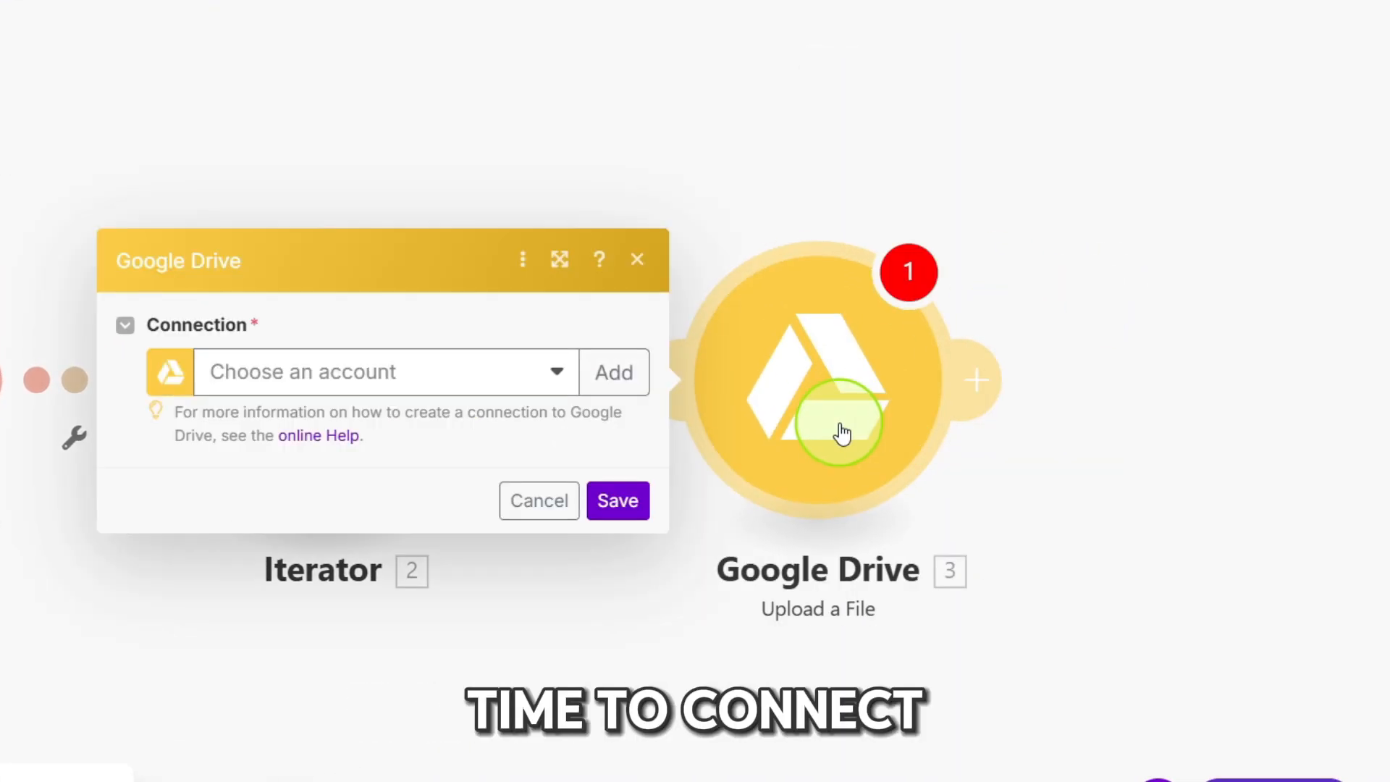
Start a new Google Drive connection with advanced settings enabled and fill in the client ID and client secret.
click(587, 371)
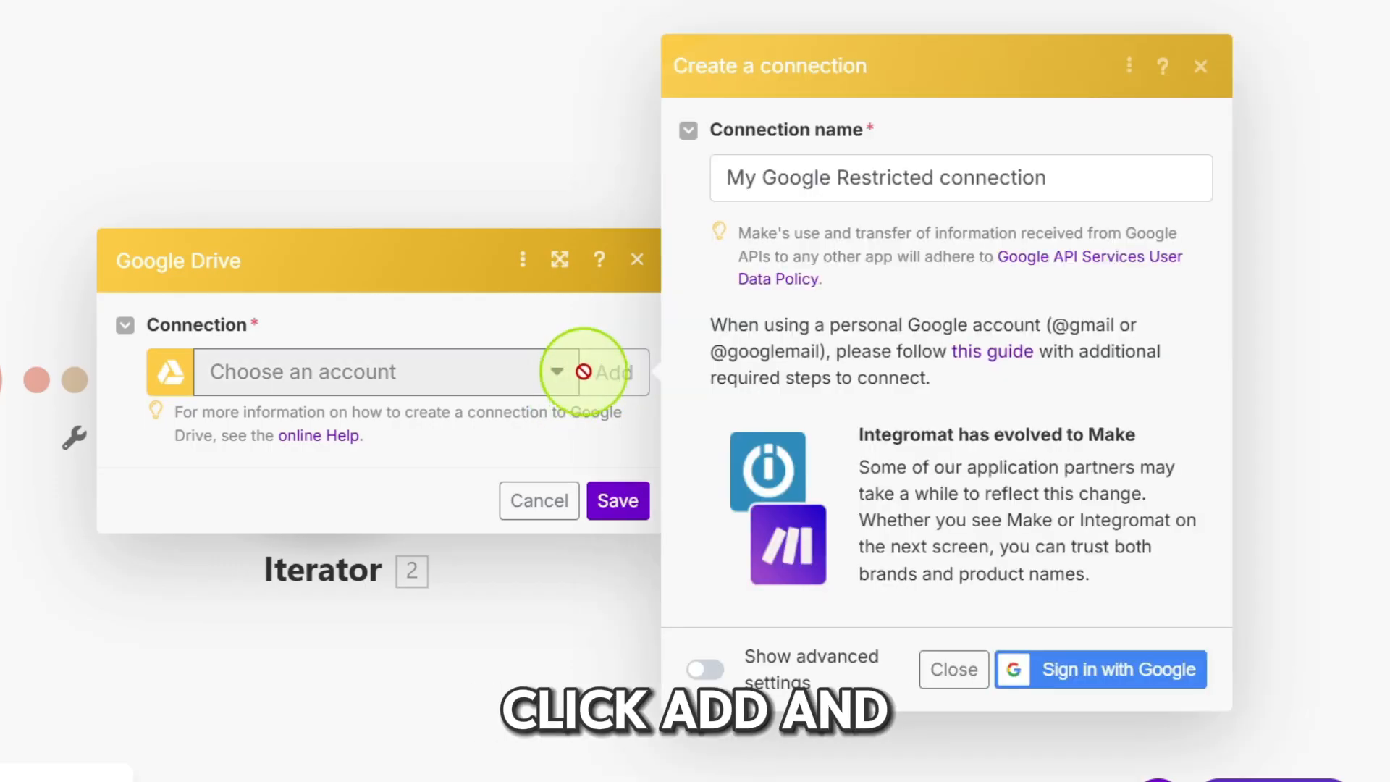
click(706, 668)
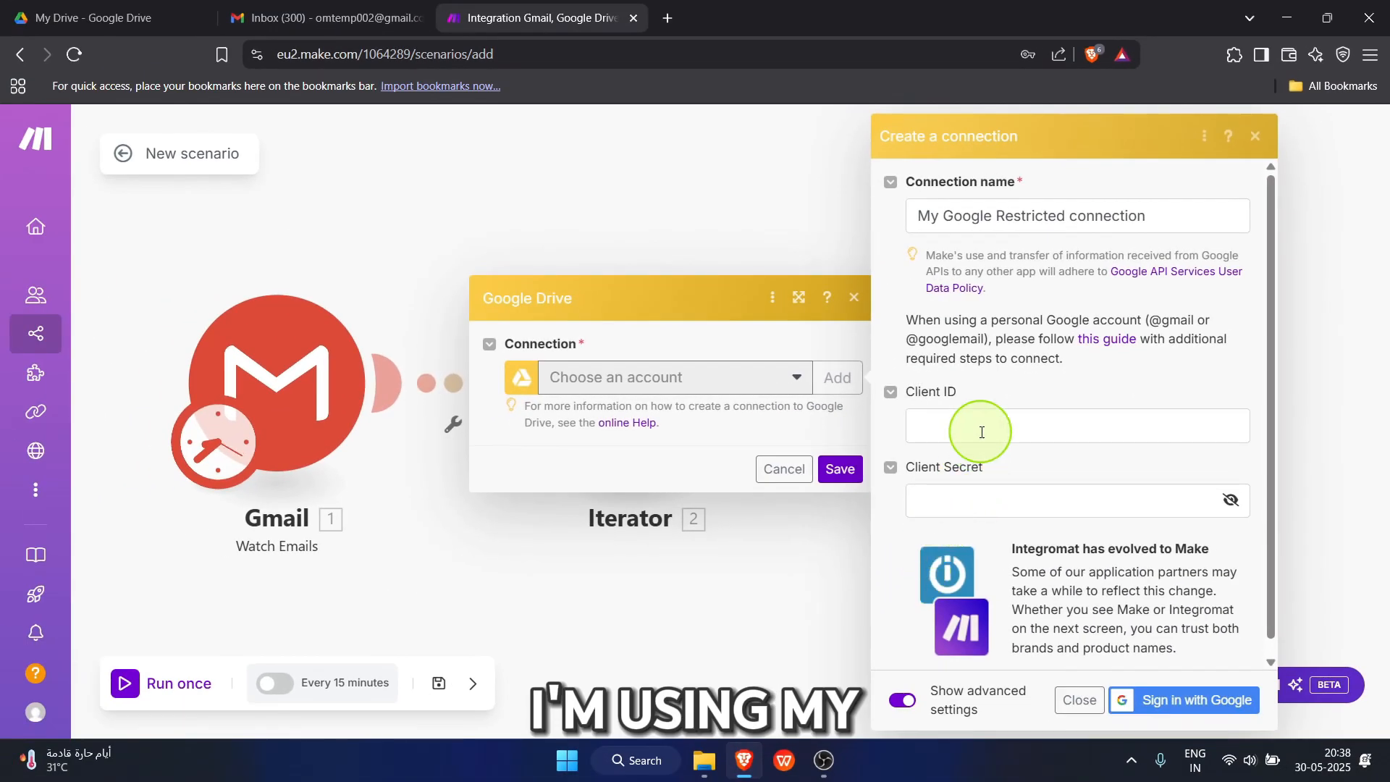
key(ctrl+v)
click(1028, 500)
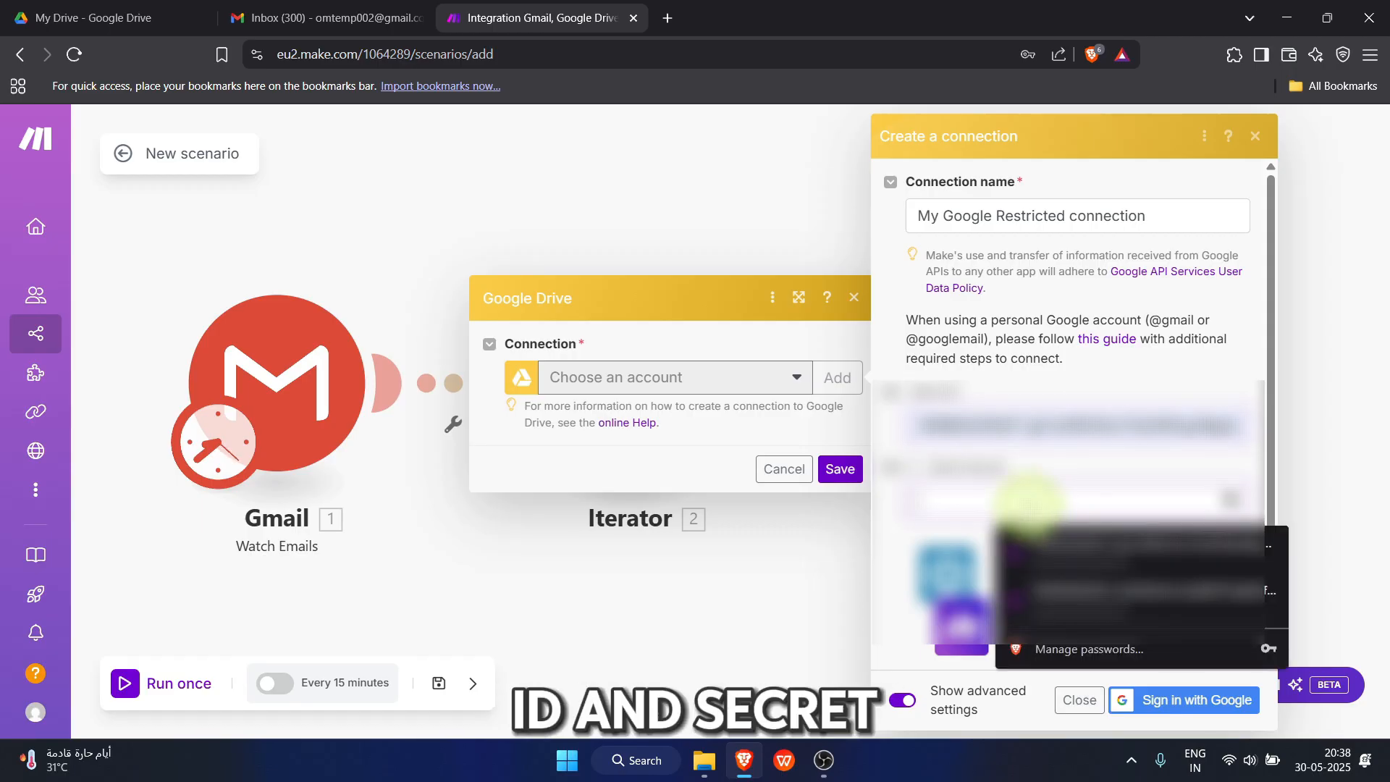
key(ctrl+v)
Sign in with Google and grant integromat.com access to the account for the Google Drive connection.
click(1151, 684)
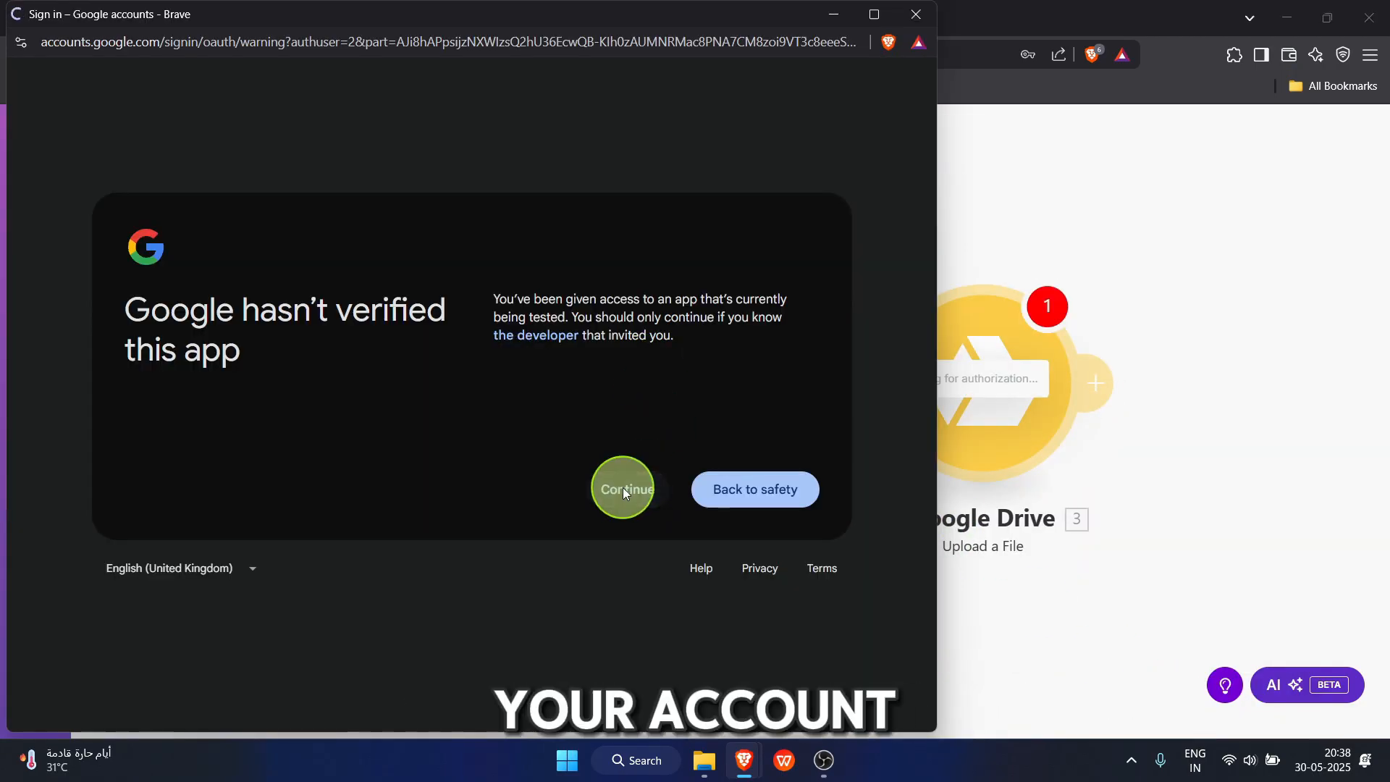
click(623, 490)
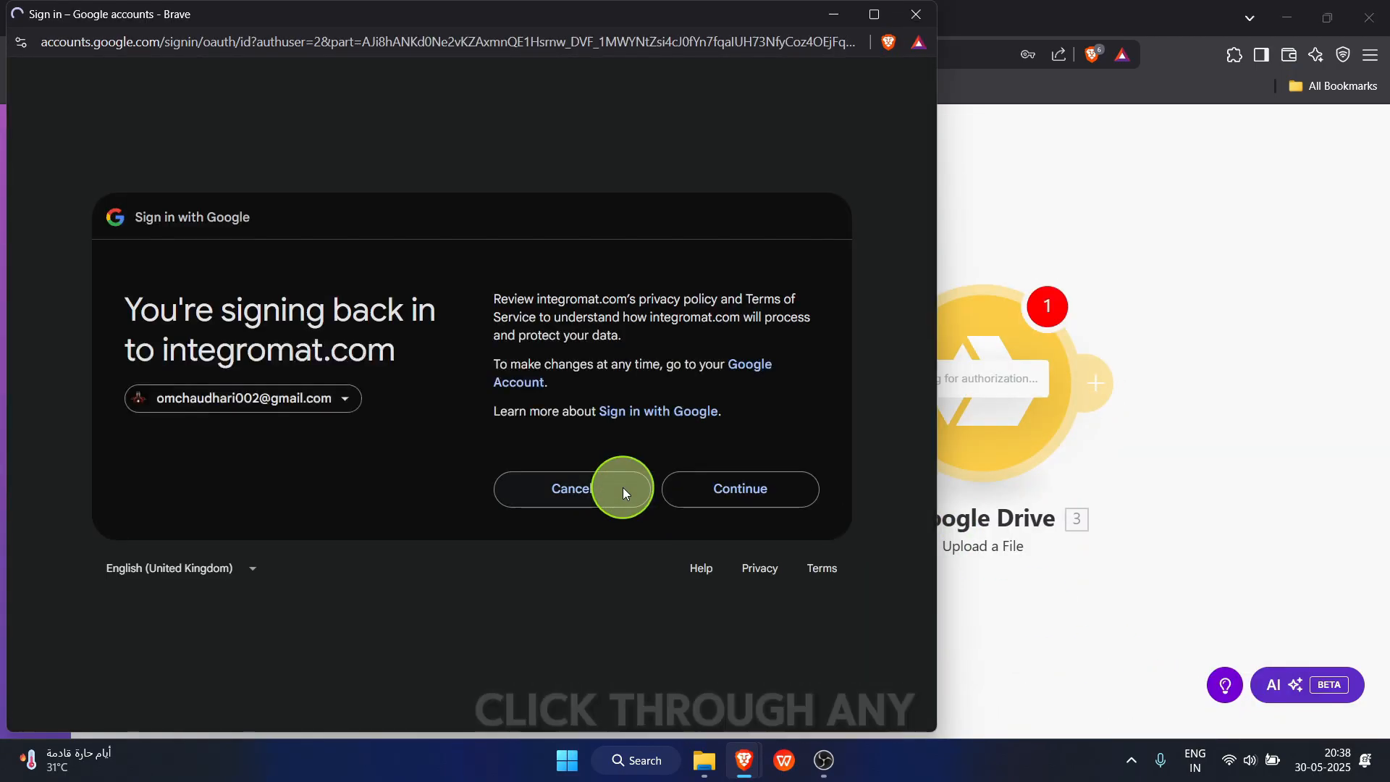
click(721, 487)
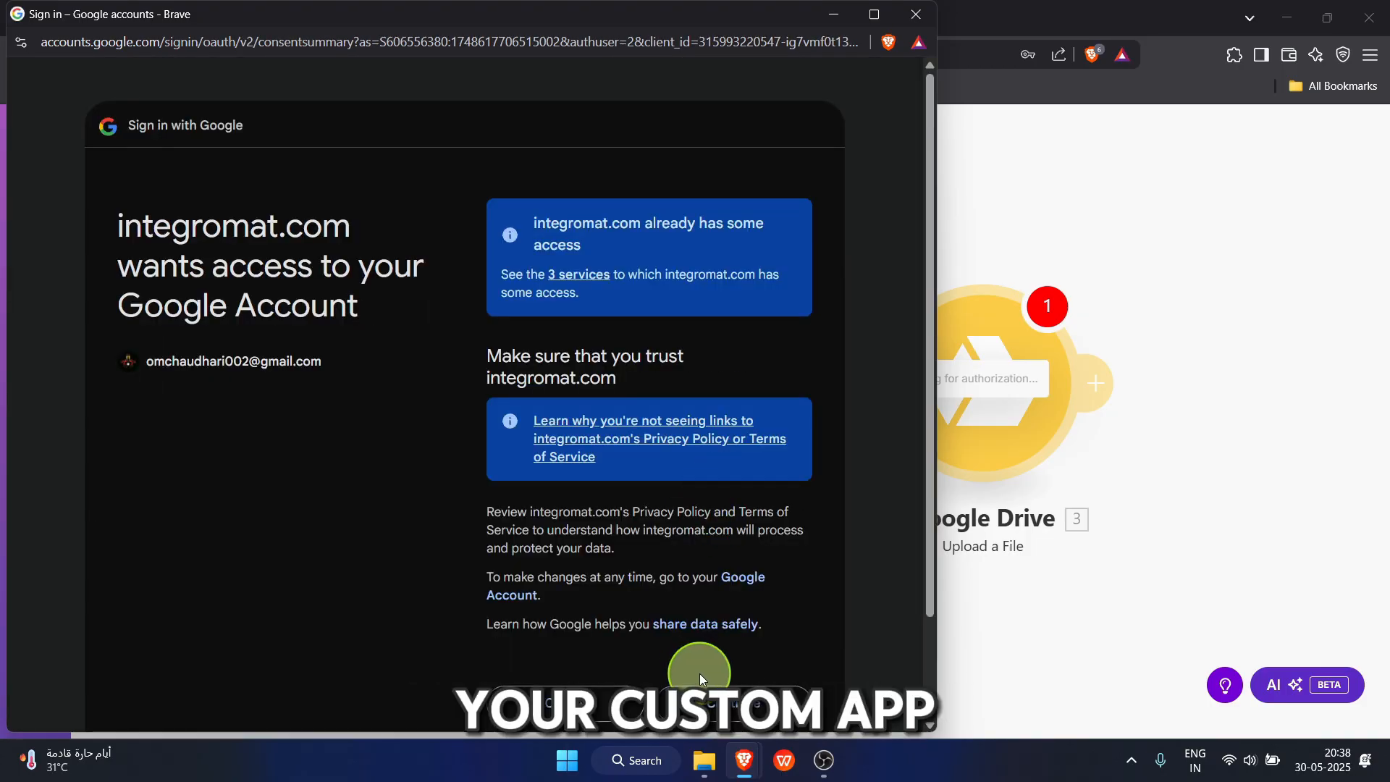
click(707, 692)
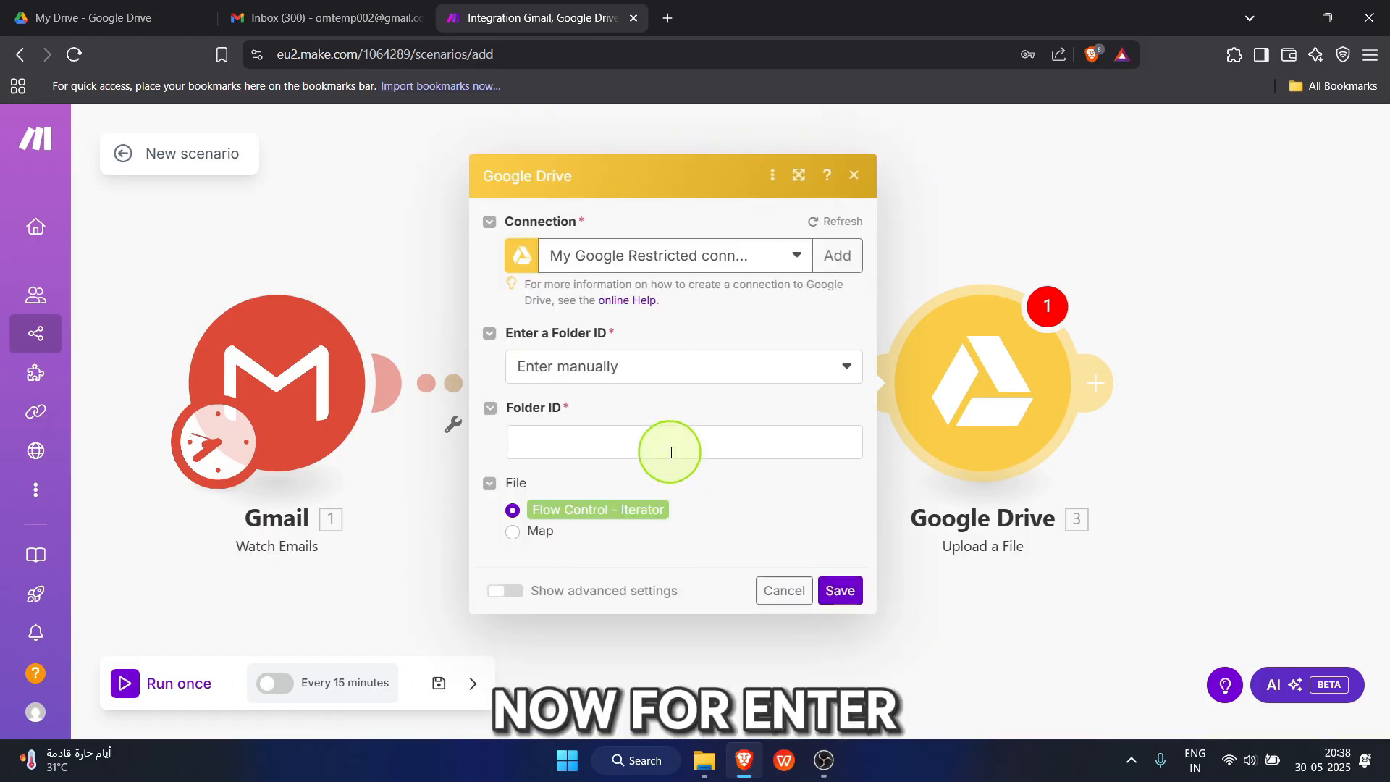
Set the upload destination to Select from the list, choose the Make.com folder in My Drive, and save the module.
click(655, 370)
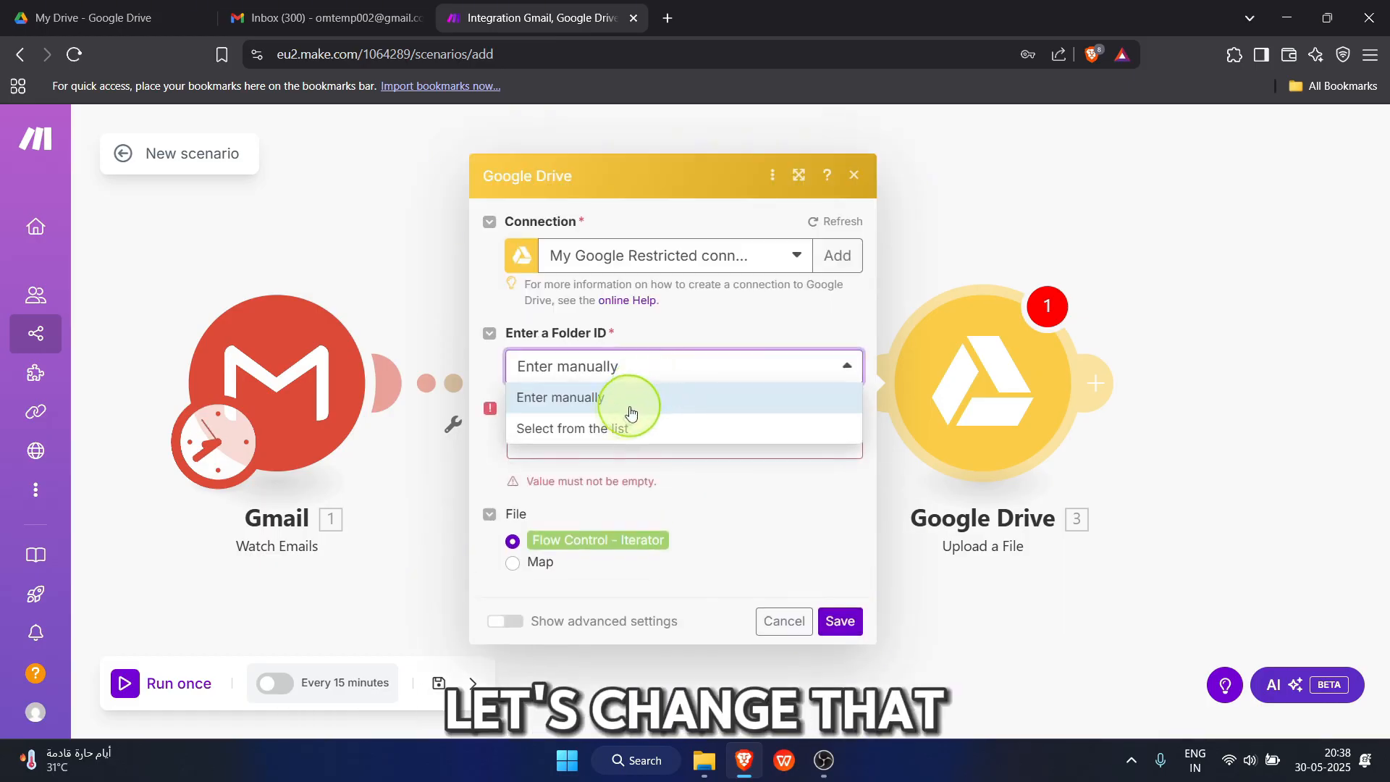
click(637, 424)
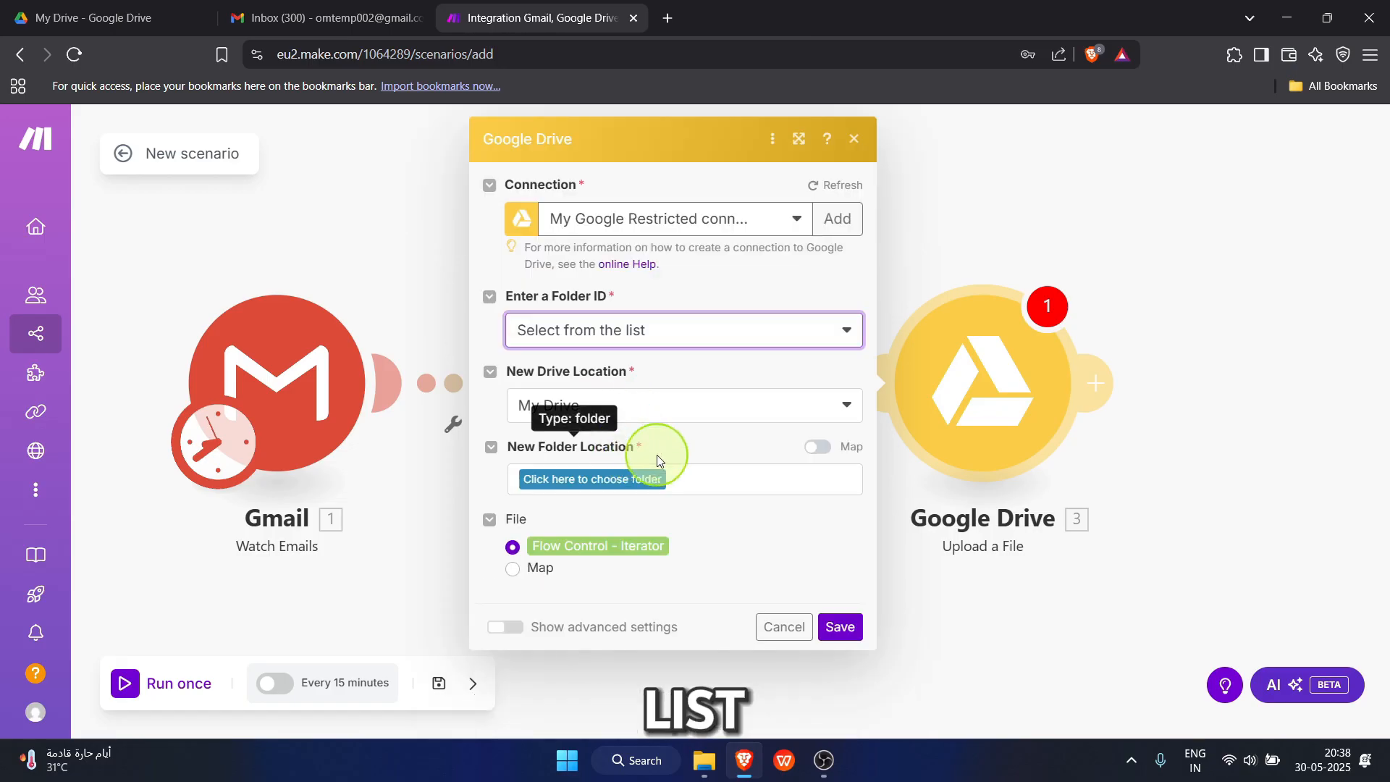
click(643, 478)
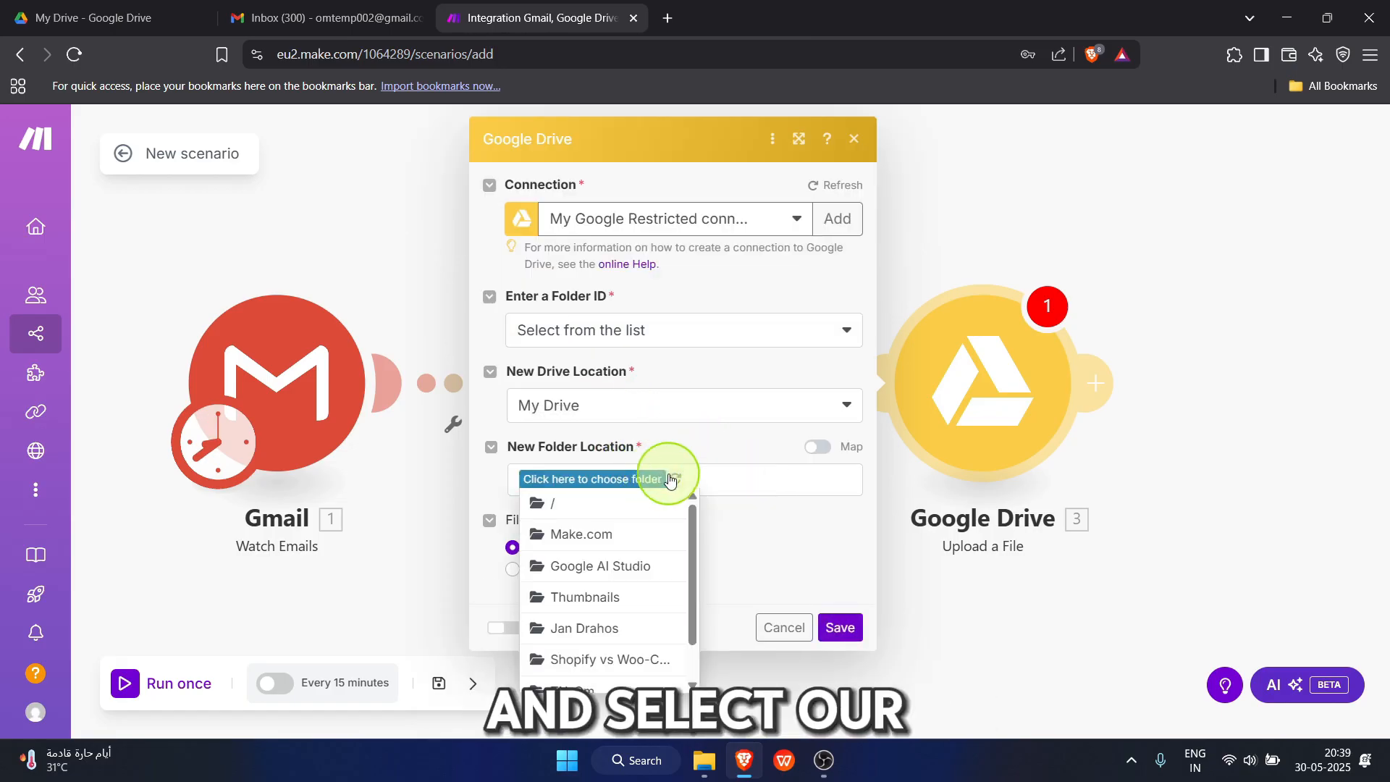
click(606, 543)
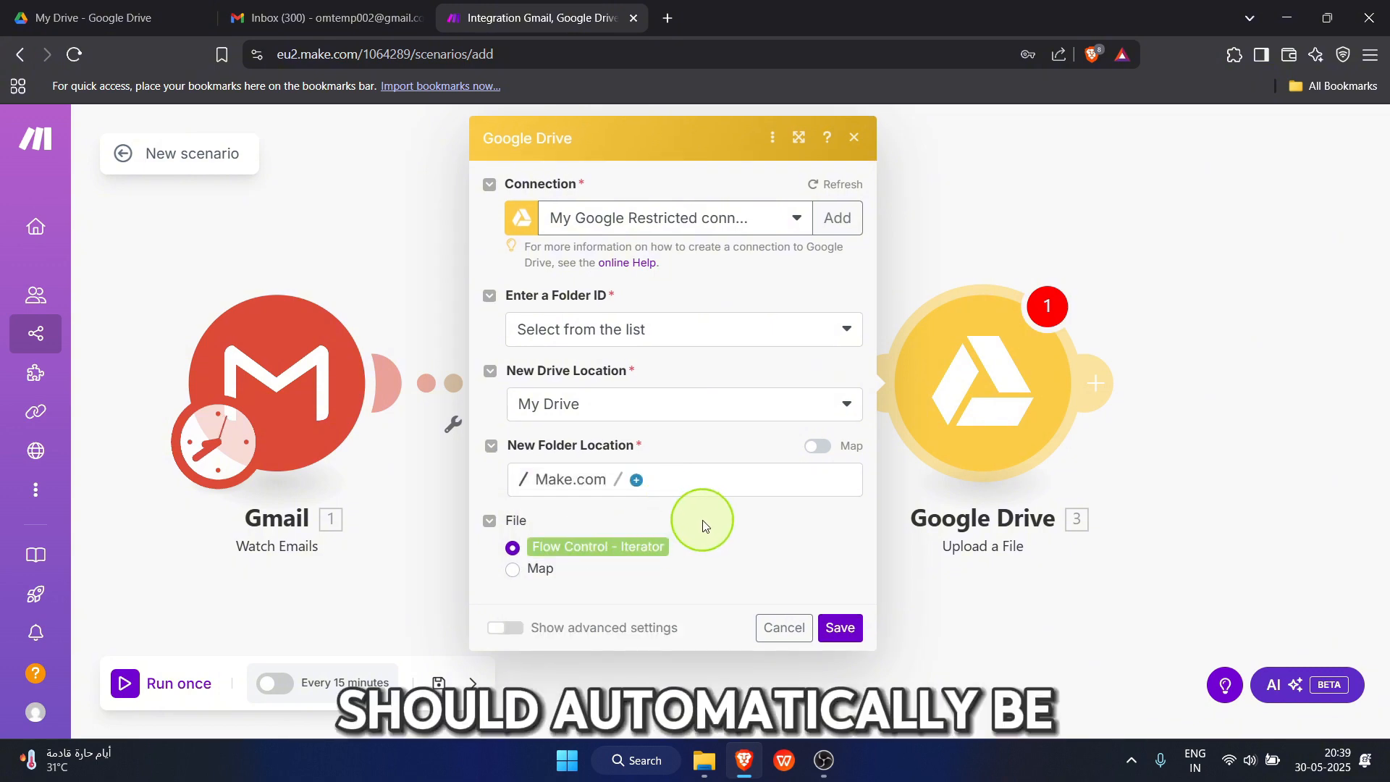
click(835, 630)
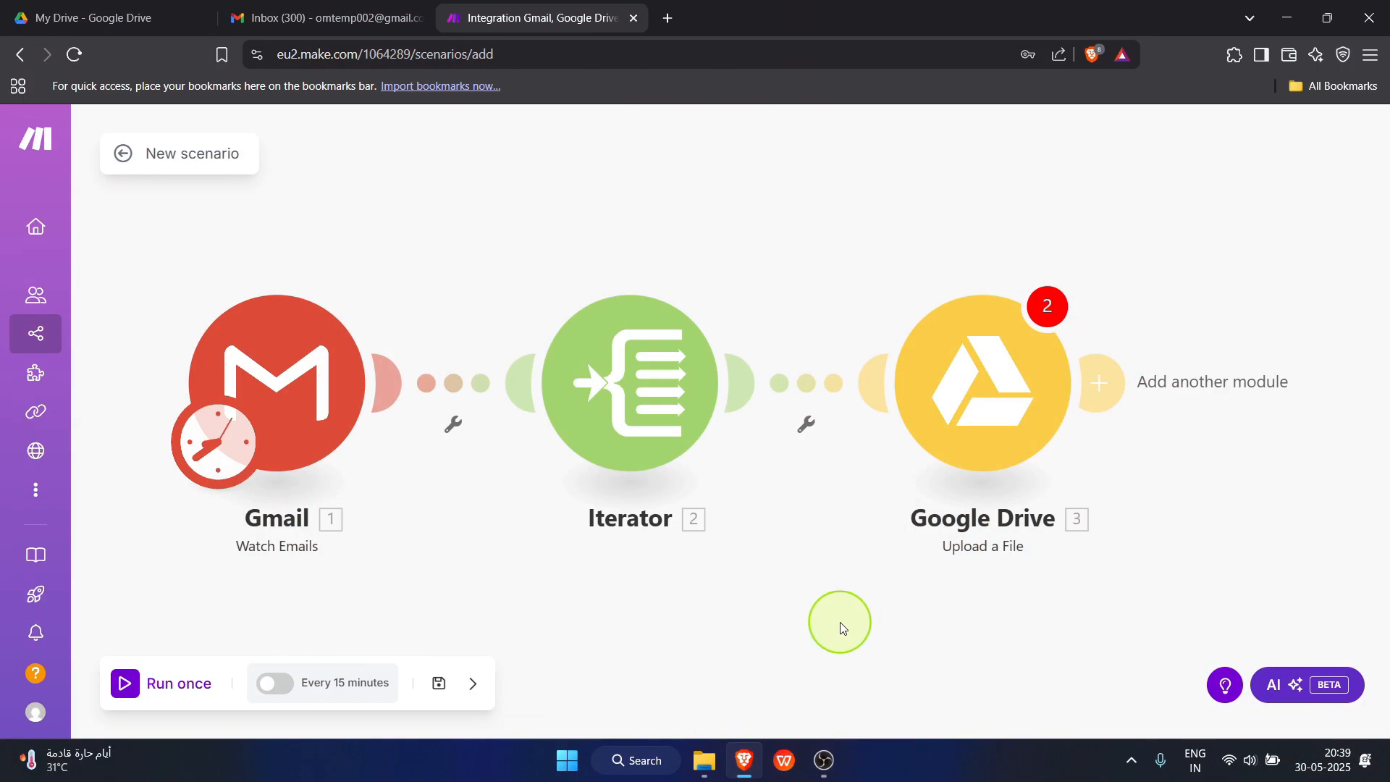
Switch to Gmail and send a test email without a subject to the connected address, with 1.png attached.
click(408, 8)
click(417, 461)
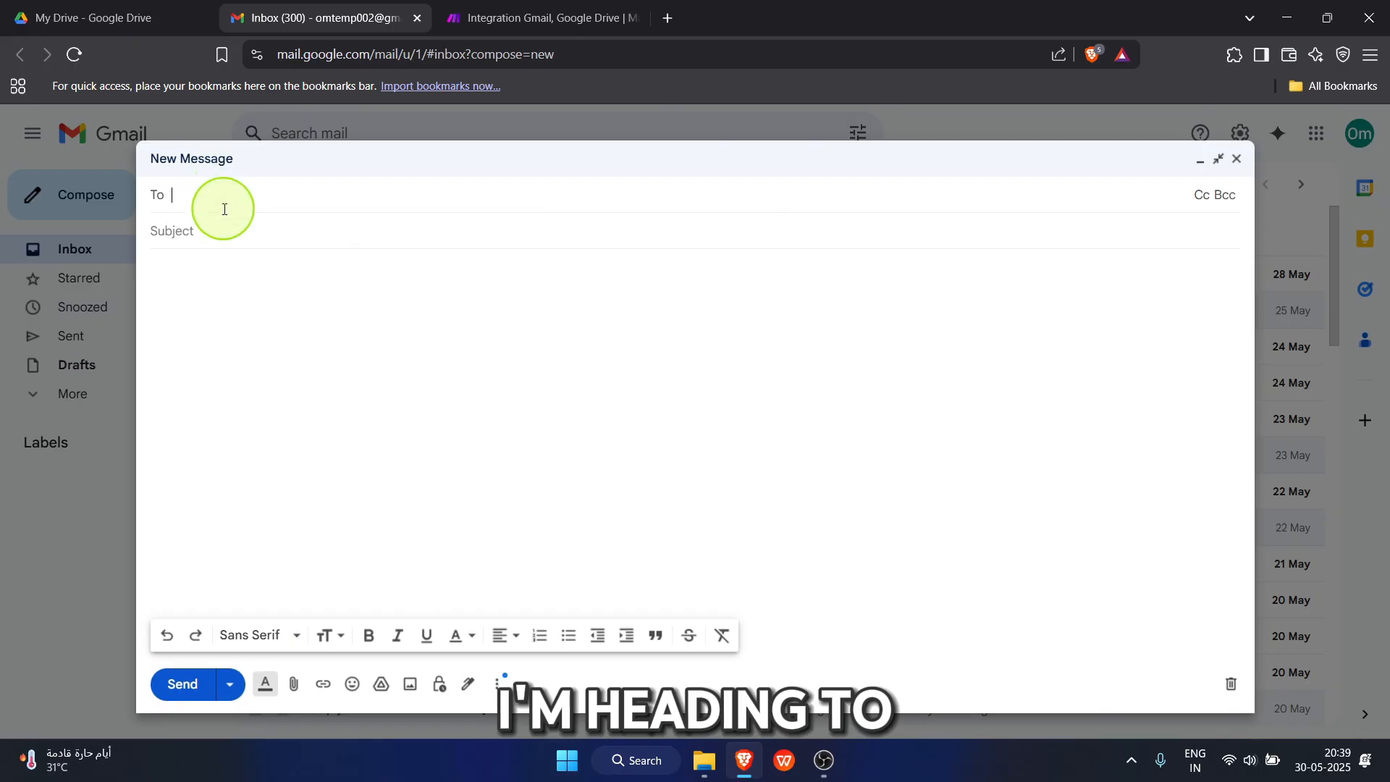
text(omch)
click(289, 258)
click(322, 683)
click(410, 684)
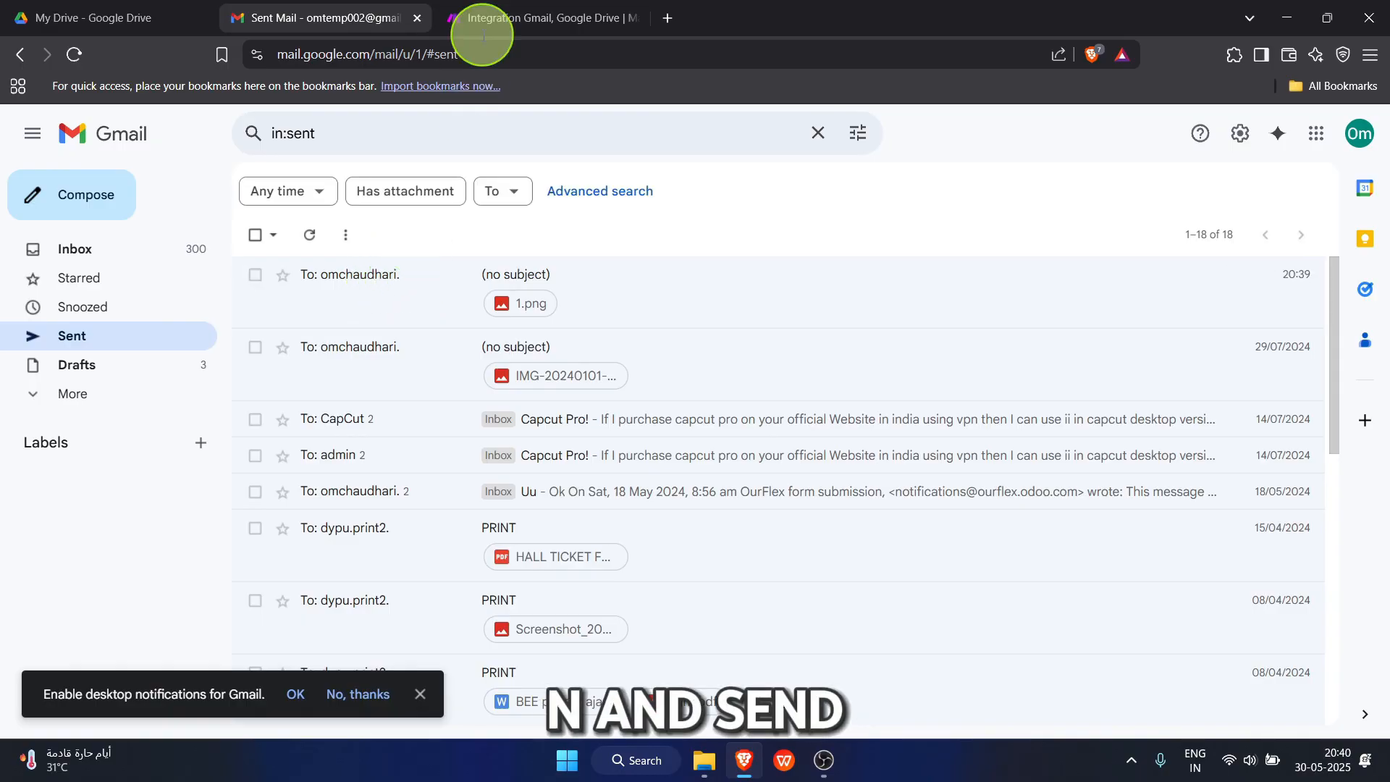
Switch back to the Make scenario, run it once, and open the Google Drive module's settings from the first reported error.
click(491, 5)
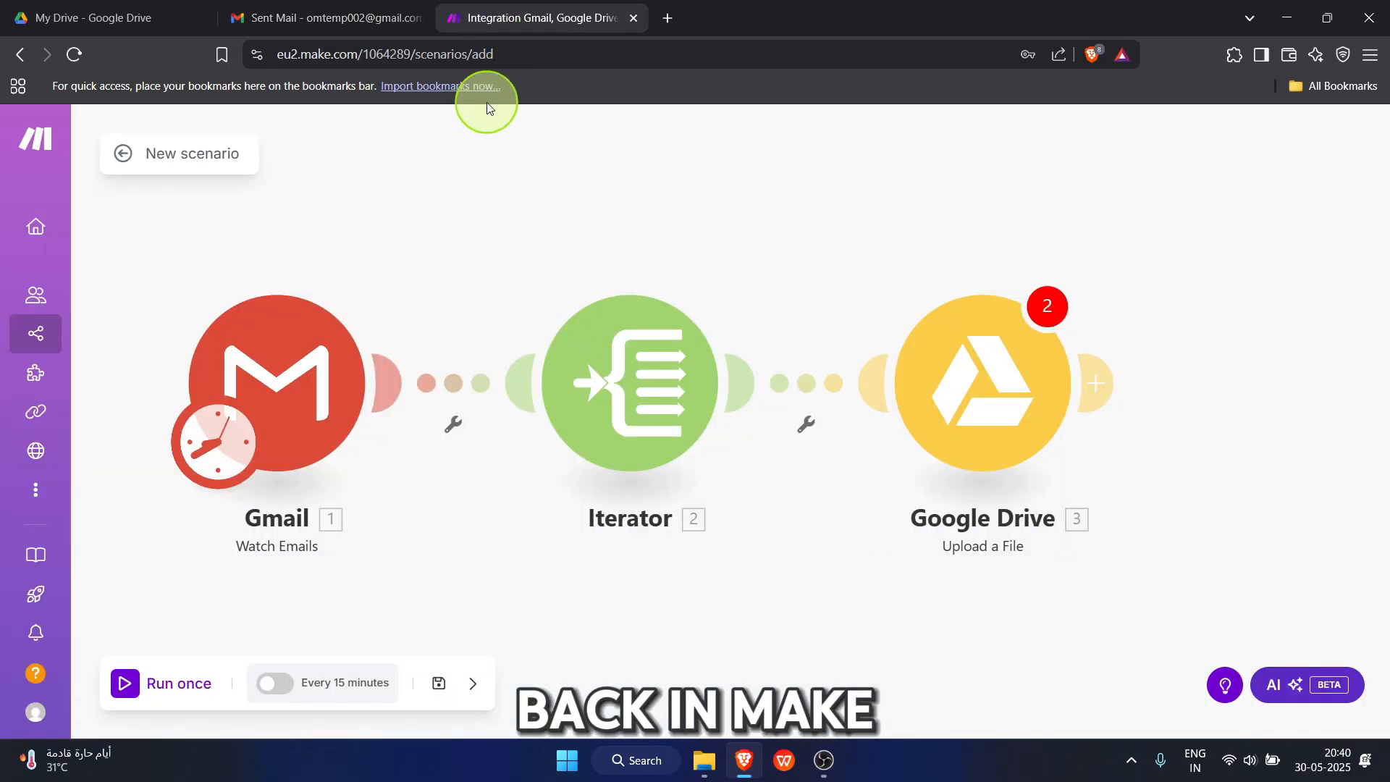
click(187, 685)
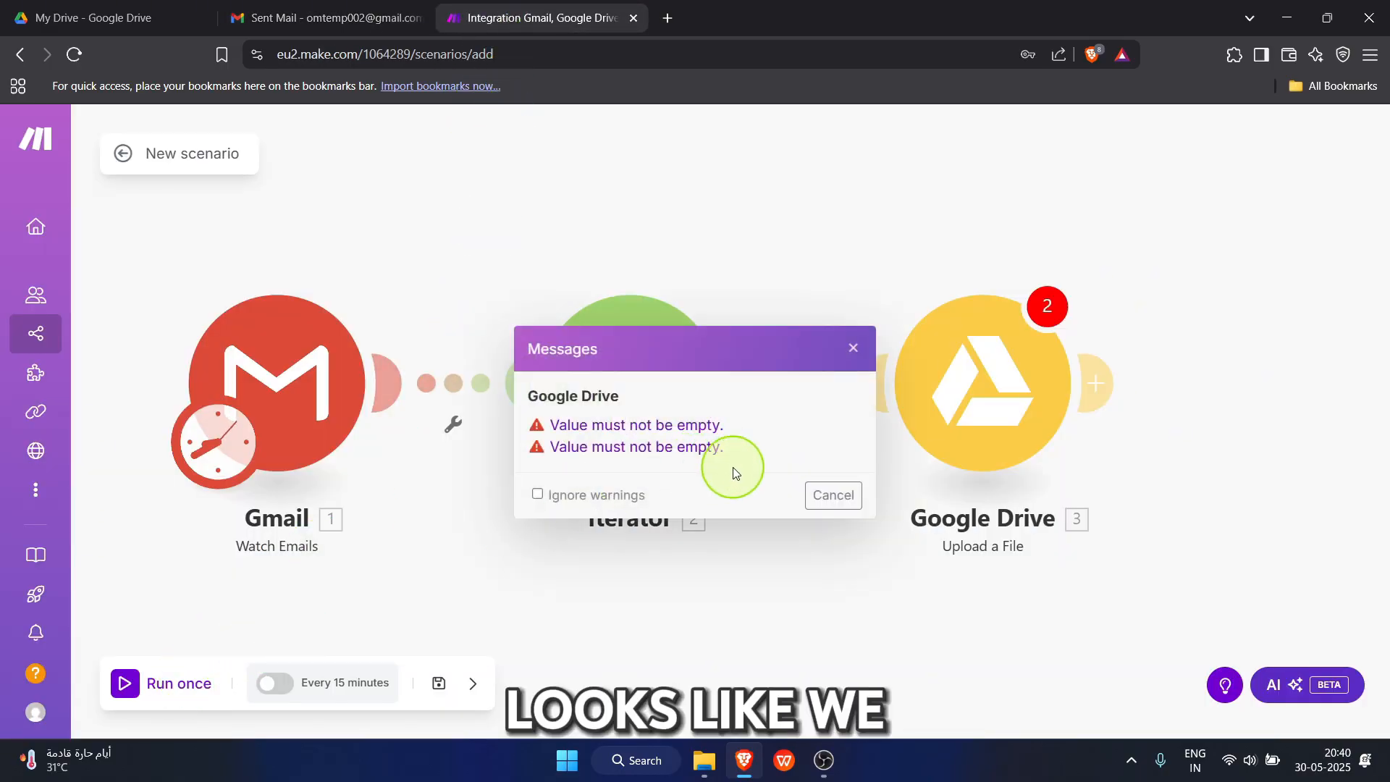
click(662, 427)
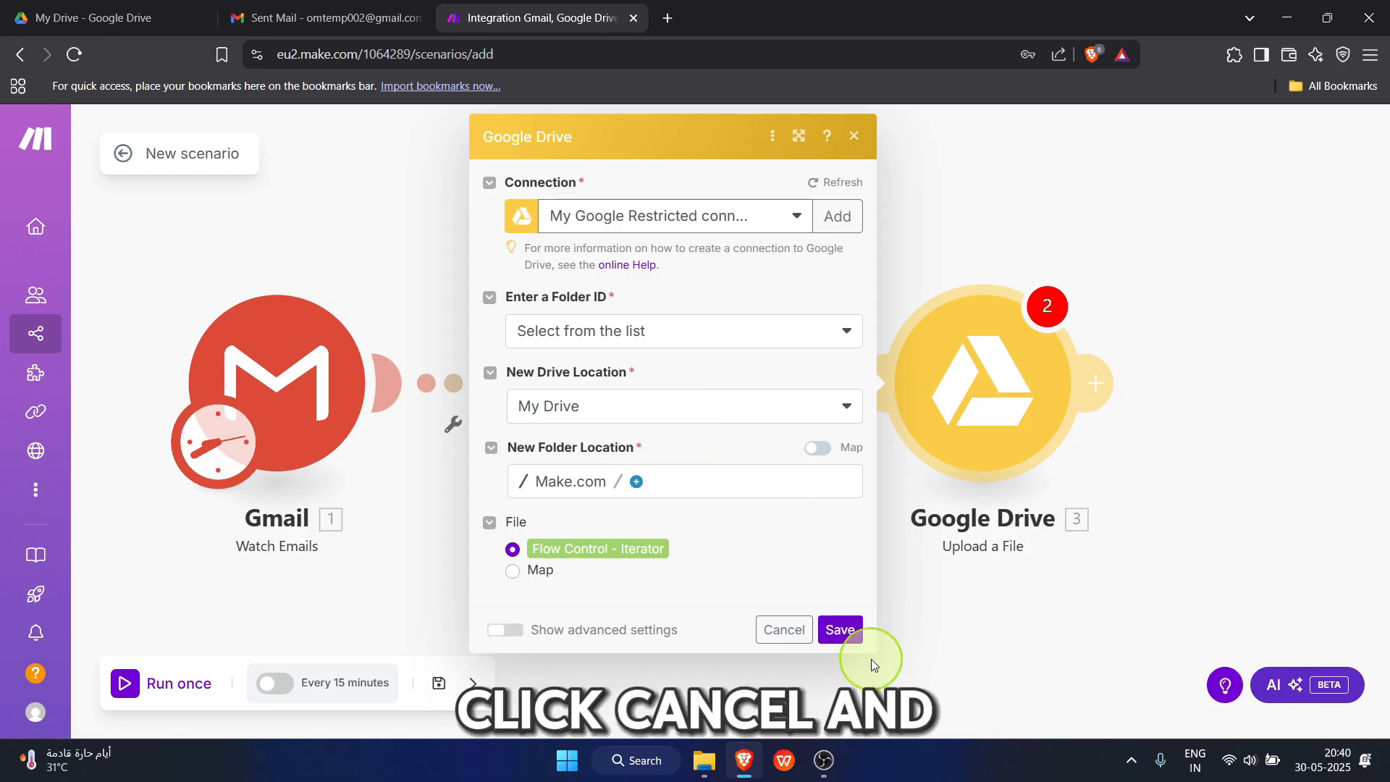
Reselect My Drive as the new drive location, keep the folder selection from the list, and save the Google Drive module.
click(661, 422)
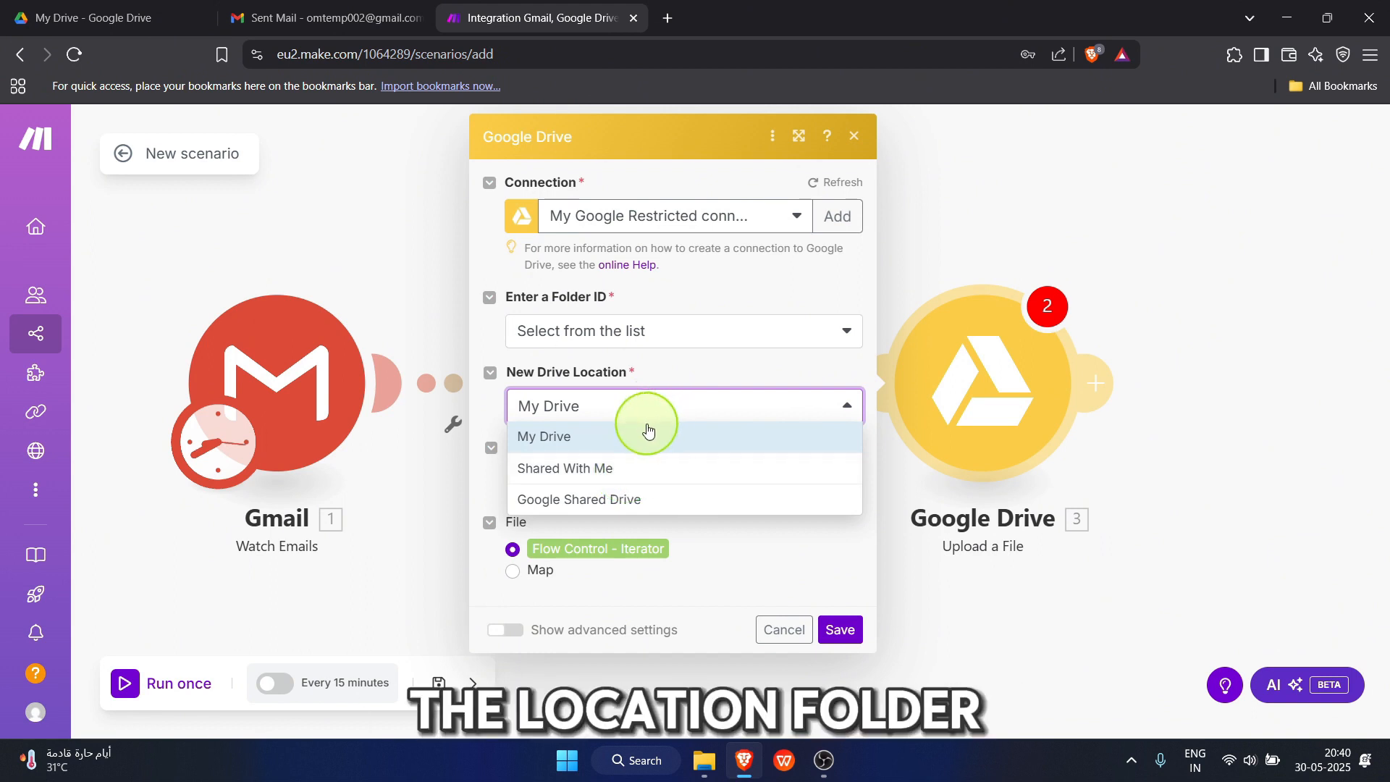
click(640, 440)
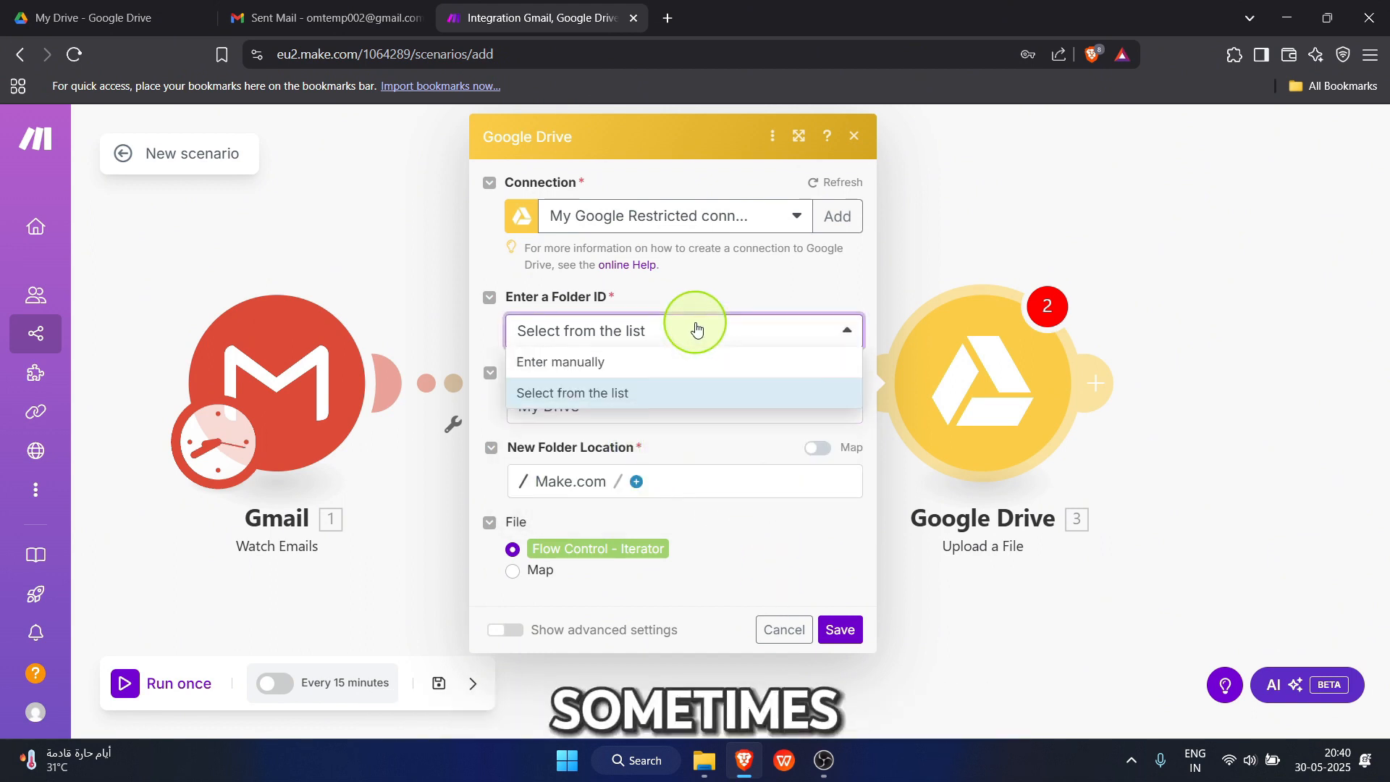
click(755, 440)
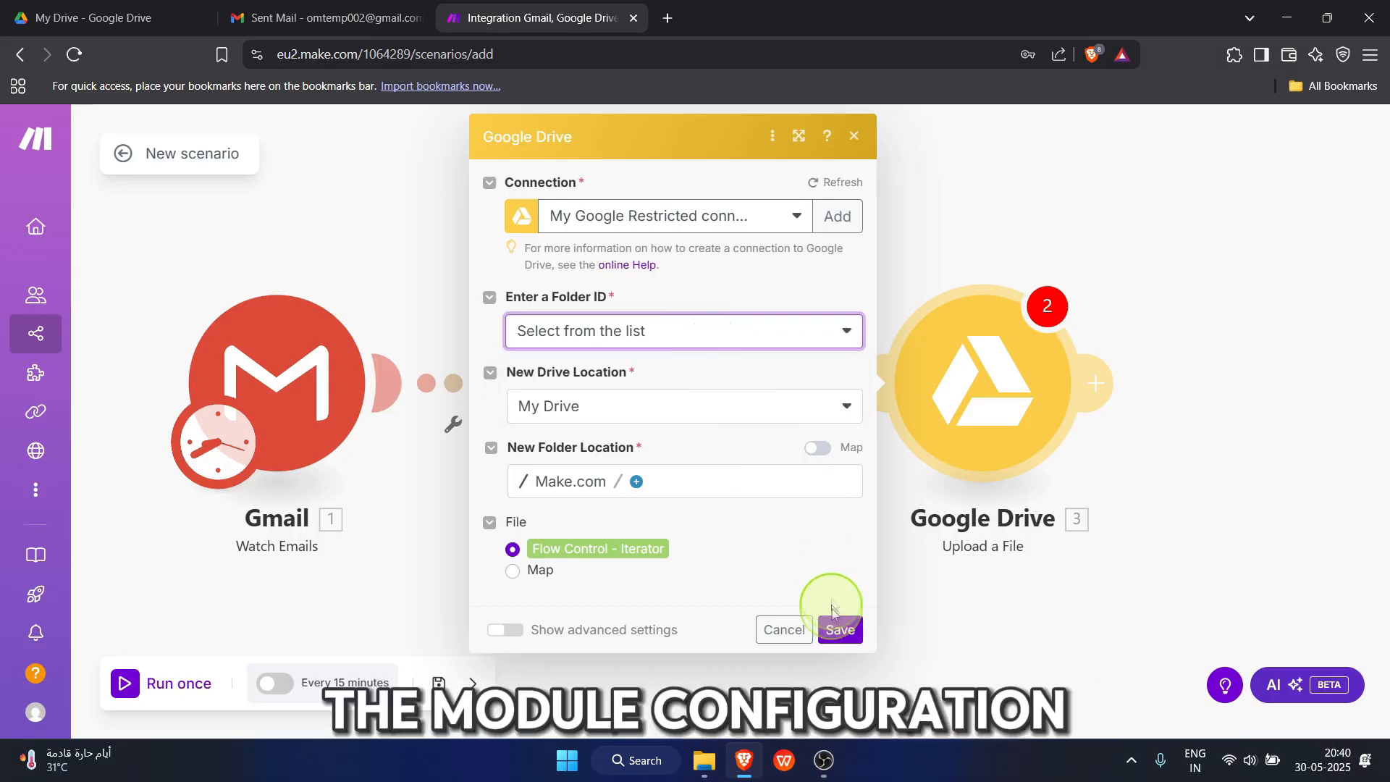
click(835, 630)
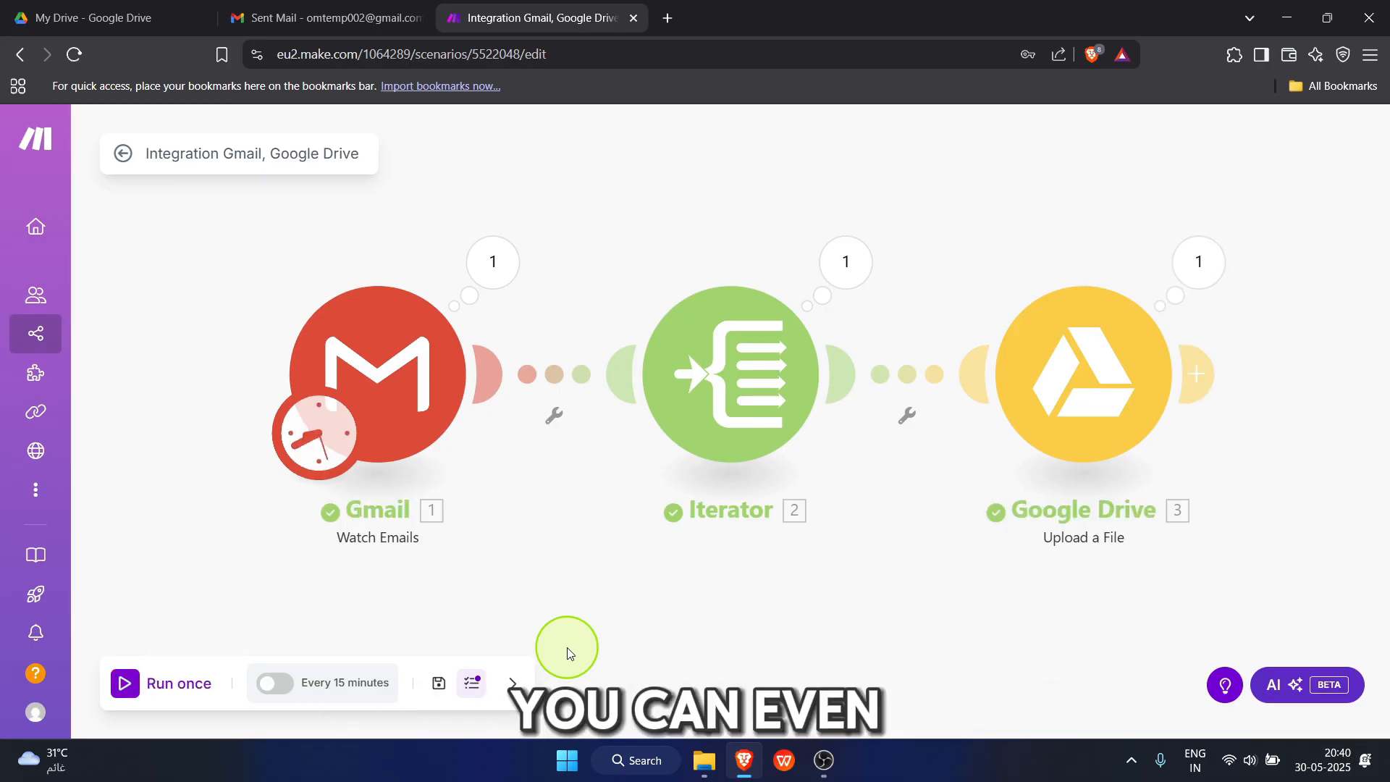
Review the scenario's execution log and close it.
click(469, 690)
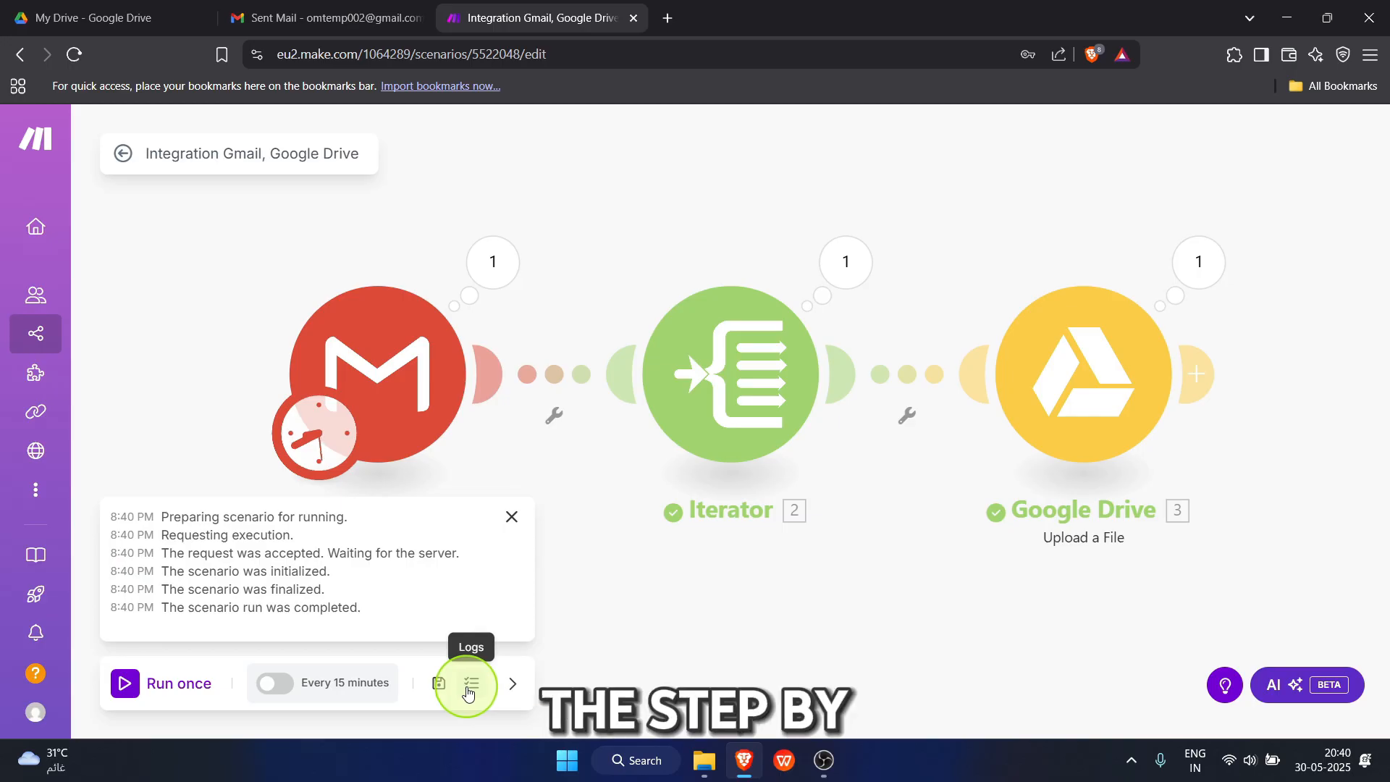
click(469, 691)
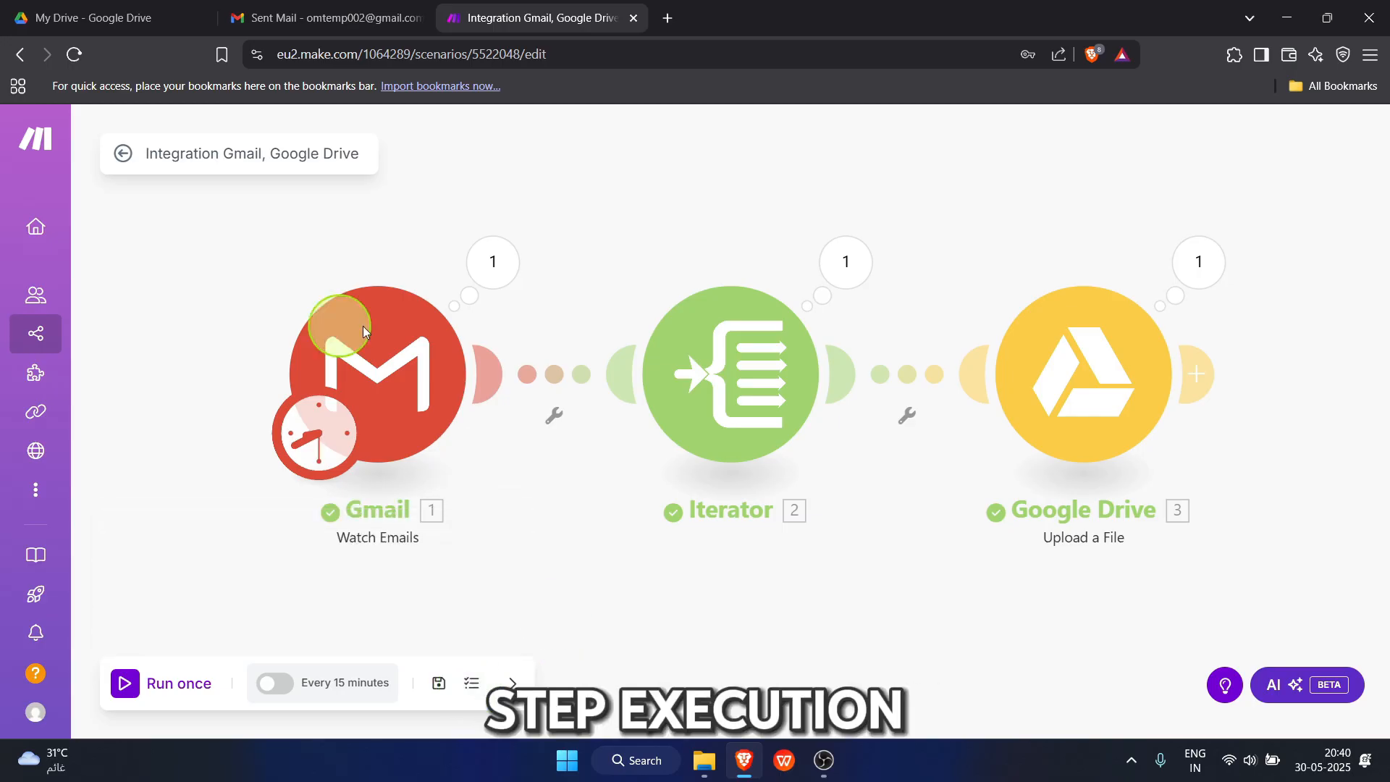
Switch to Google Drive, preview 1.png in the Make.com folder, and close the preview.
click(116, 16)
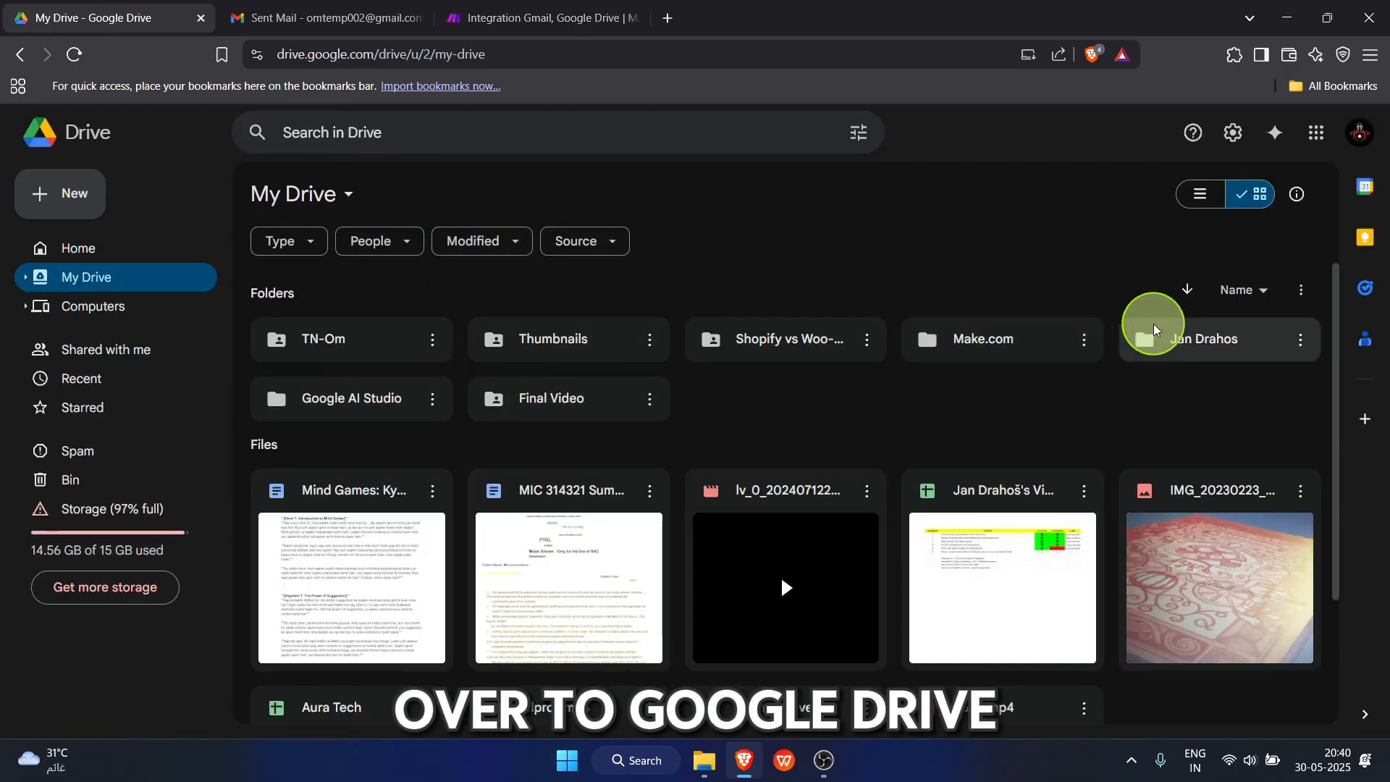
click(955, 344)
double_click(954, 345)
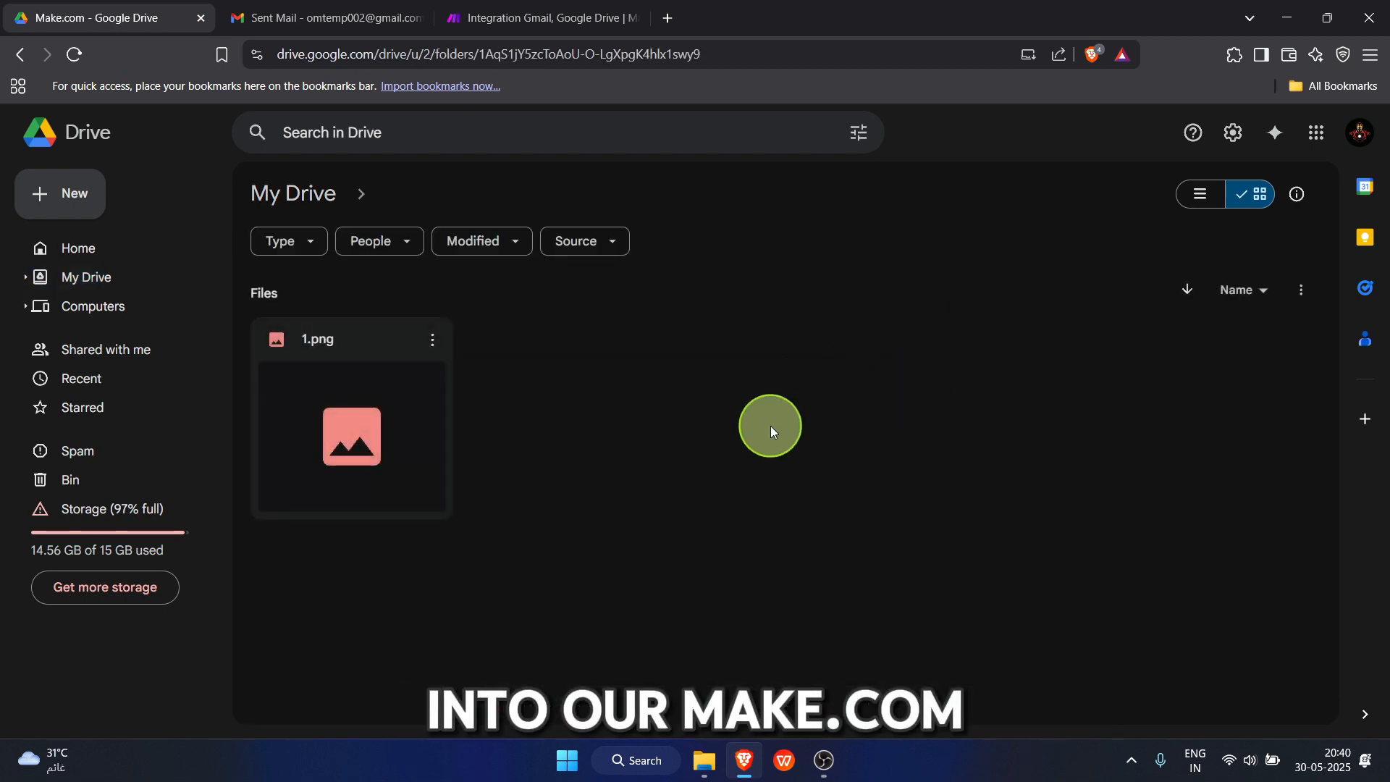
double_click(388, 458)
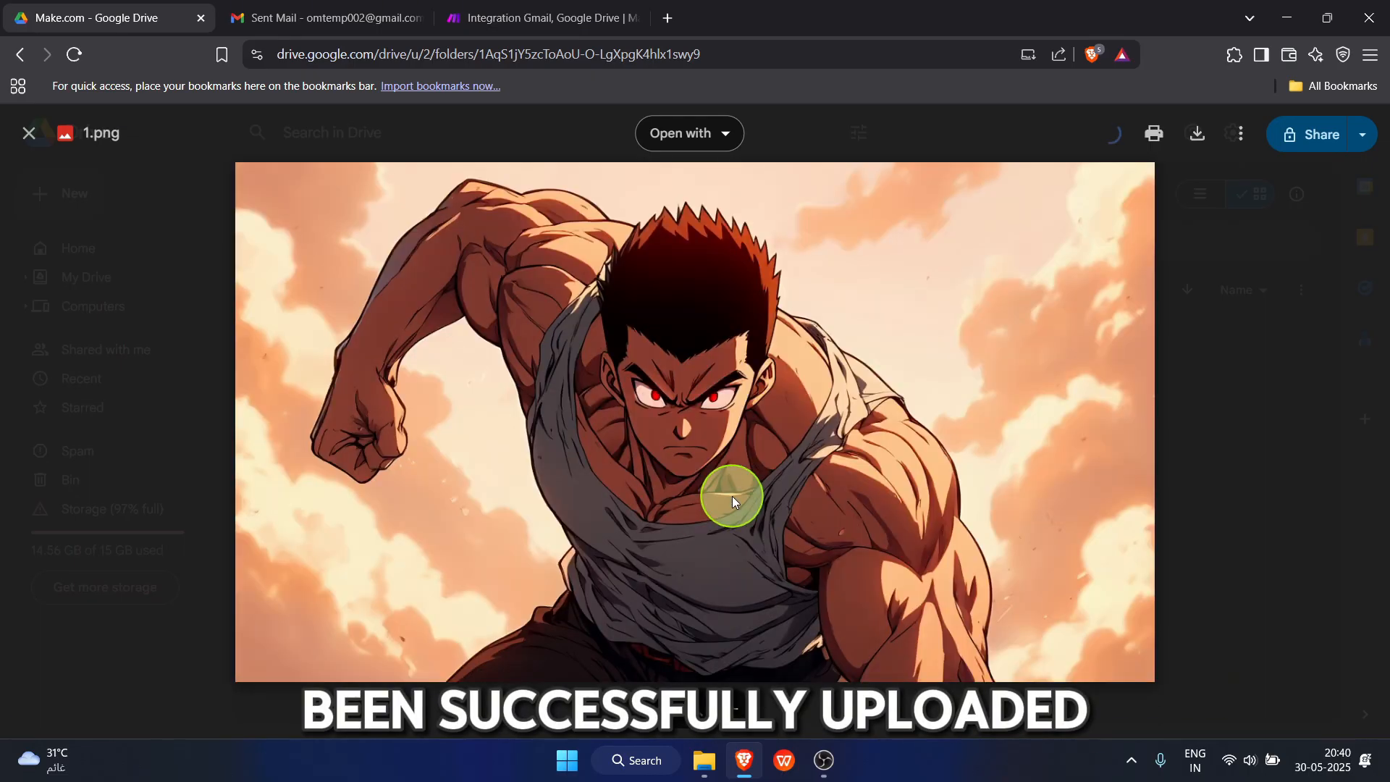
click(1211, 453)
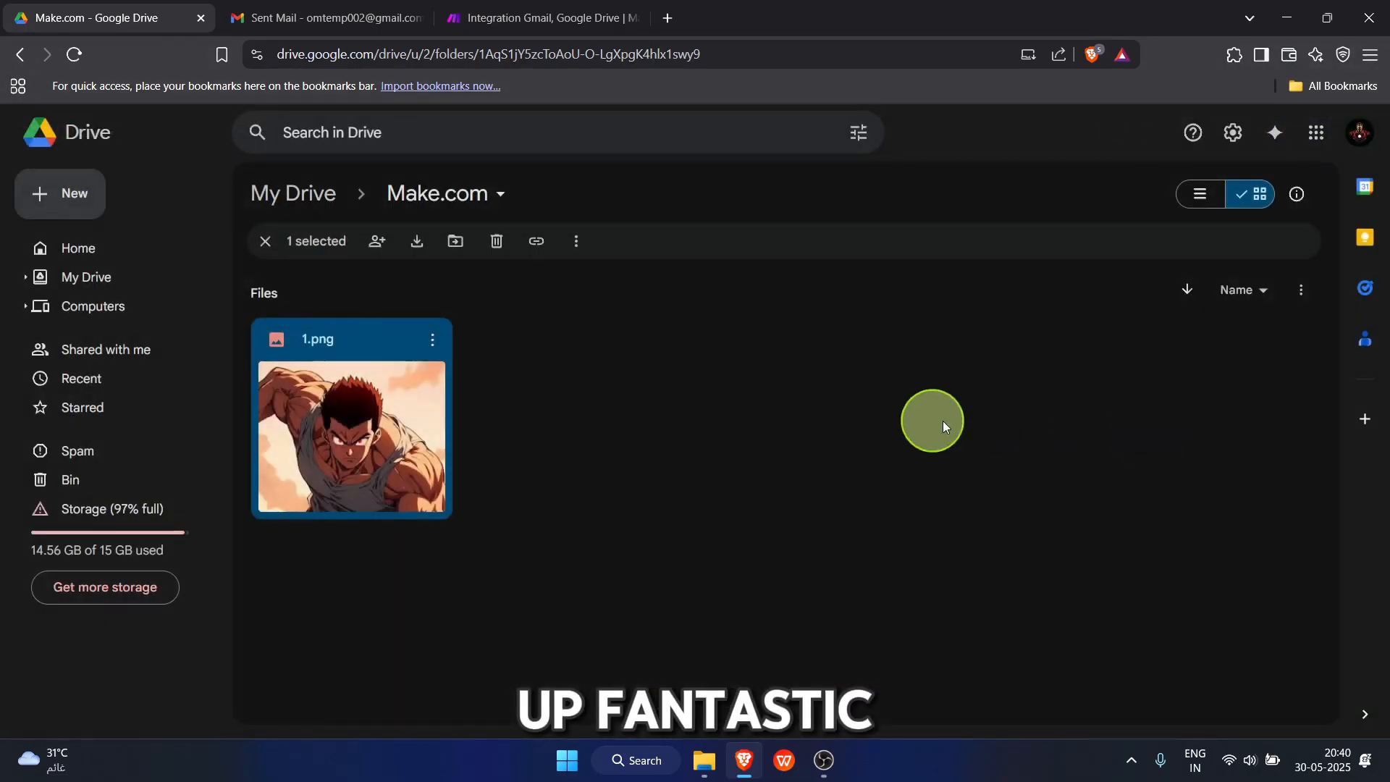
Switch back to the Make scenario and examine the Google Drive module's input and output bundles from the run.
click(546, 15)
click(1205, 263)
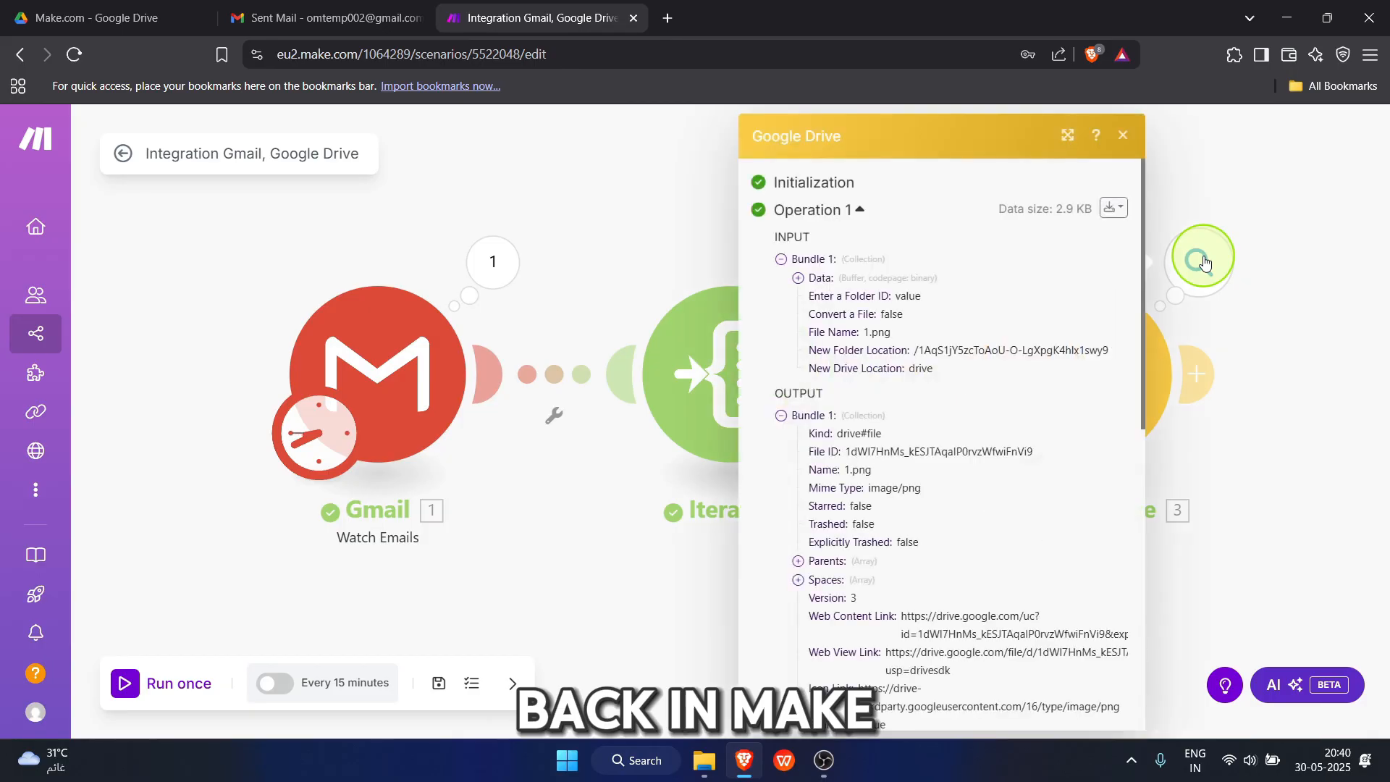
scroll(1043, 388, down, 5)
scroll(1048, 392, down, 4)
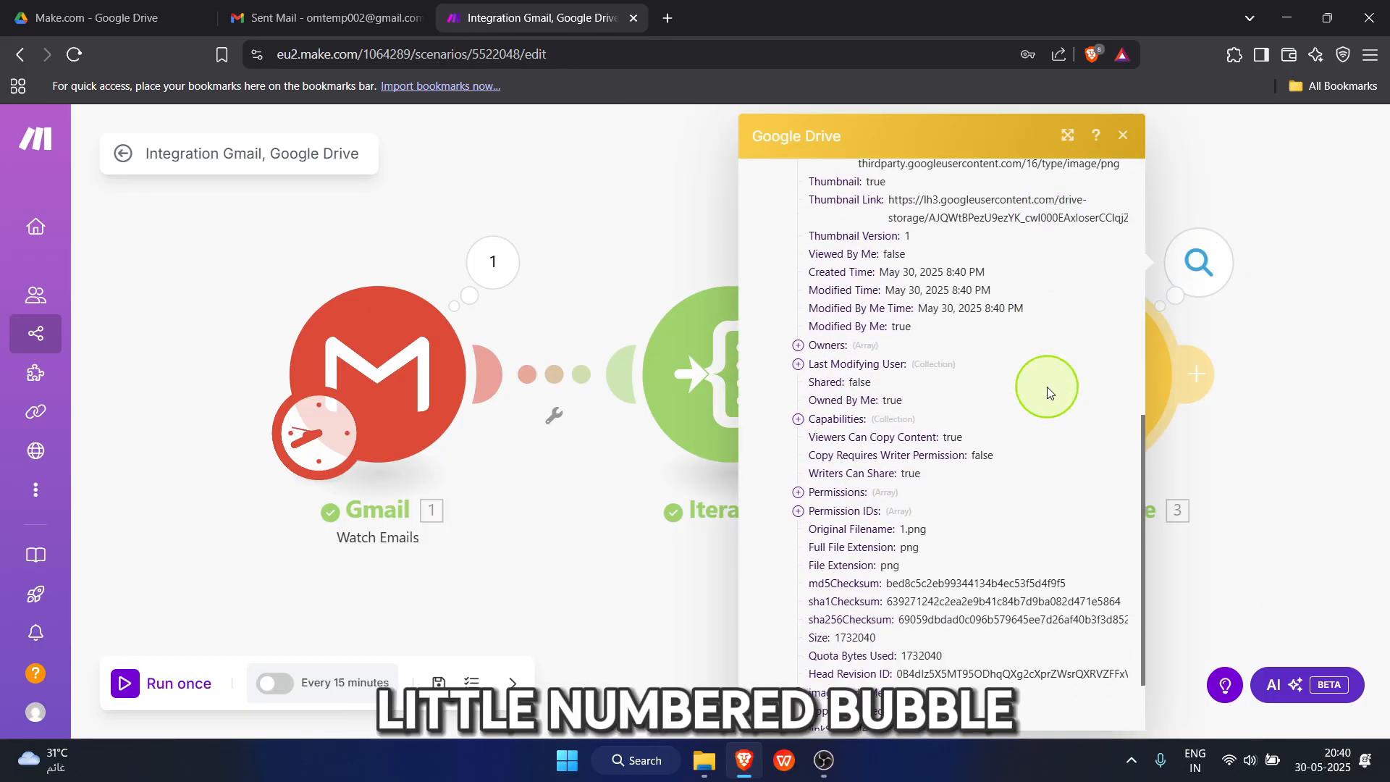
scroll(1048, 392, up, 9)
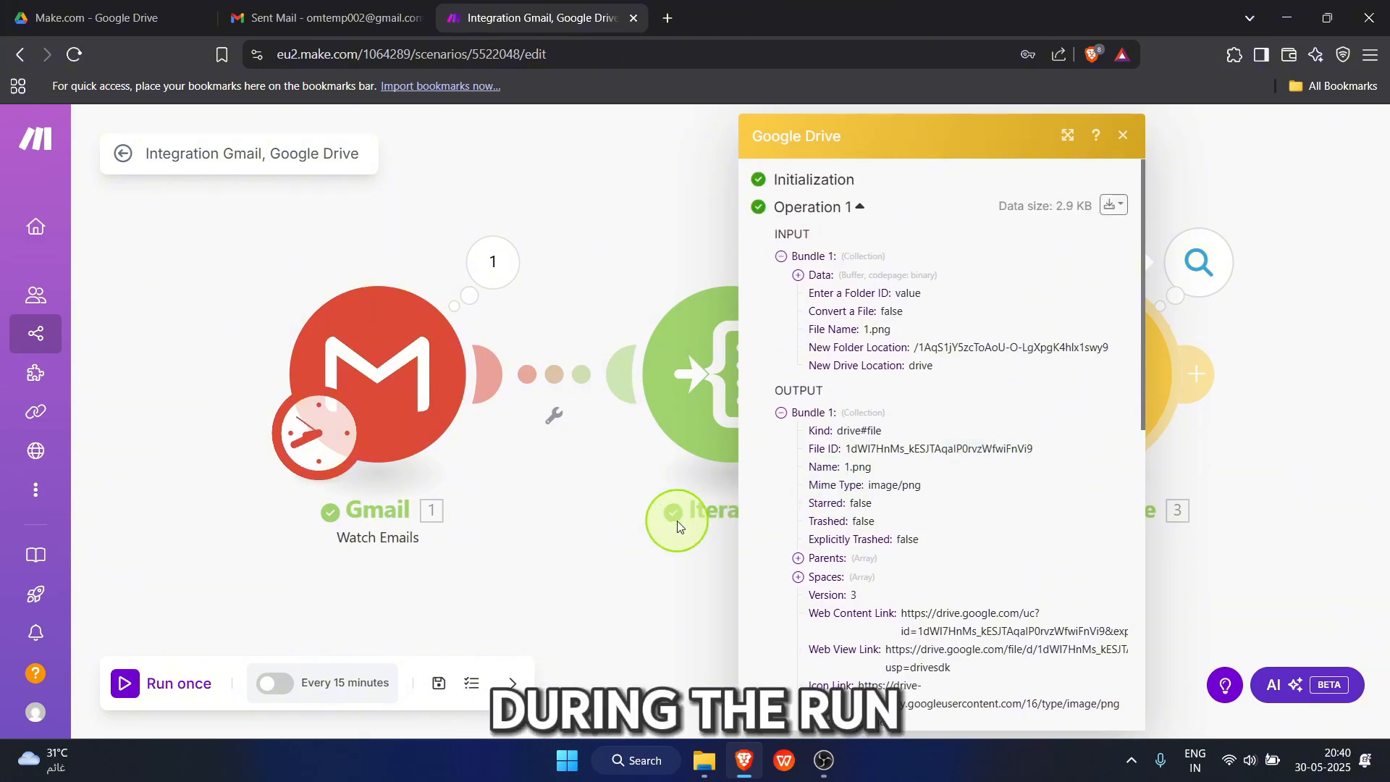
click(728, 662)
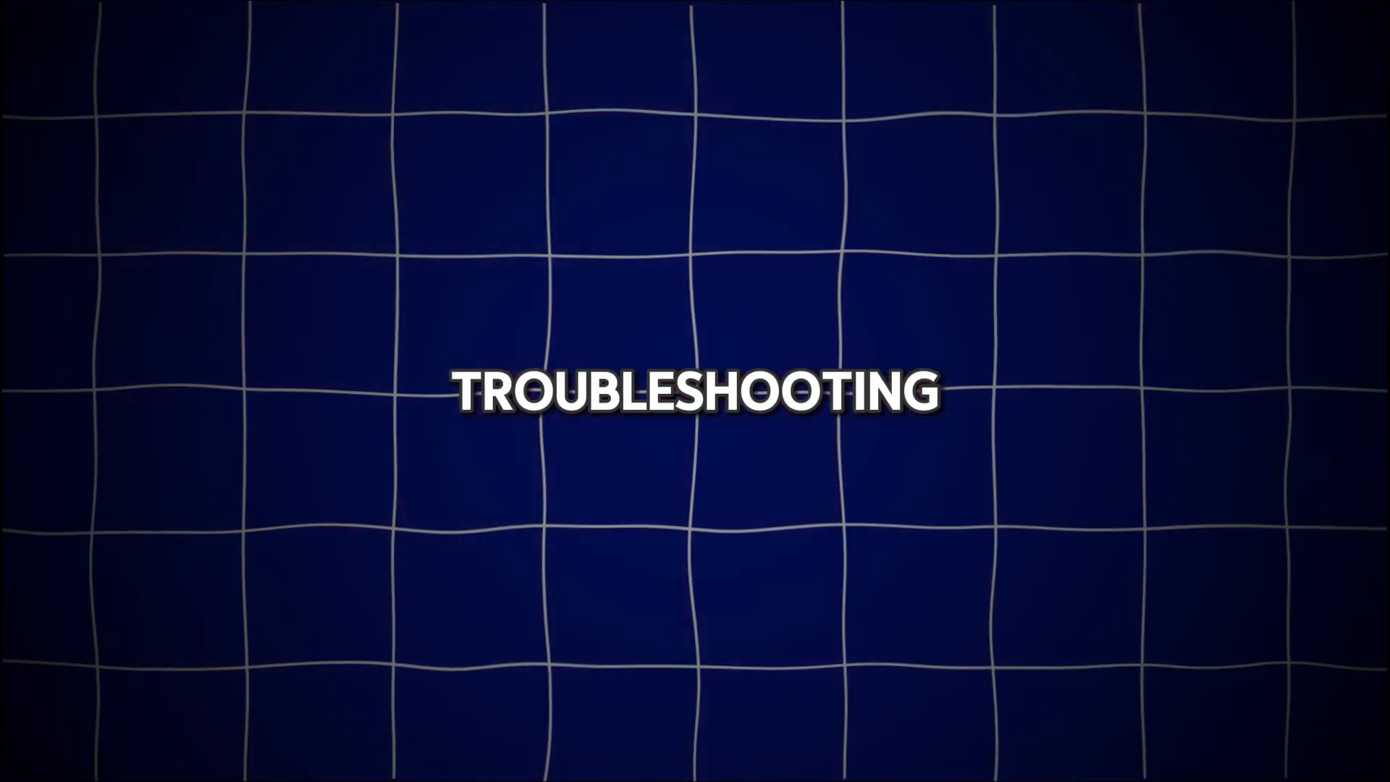